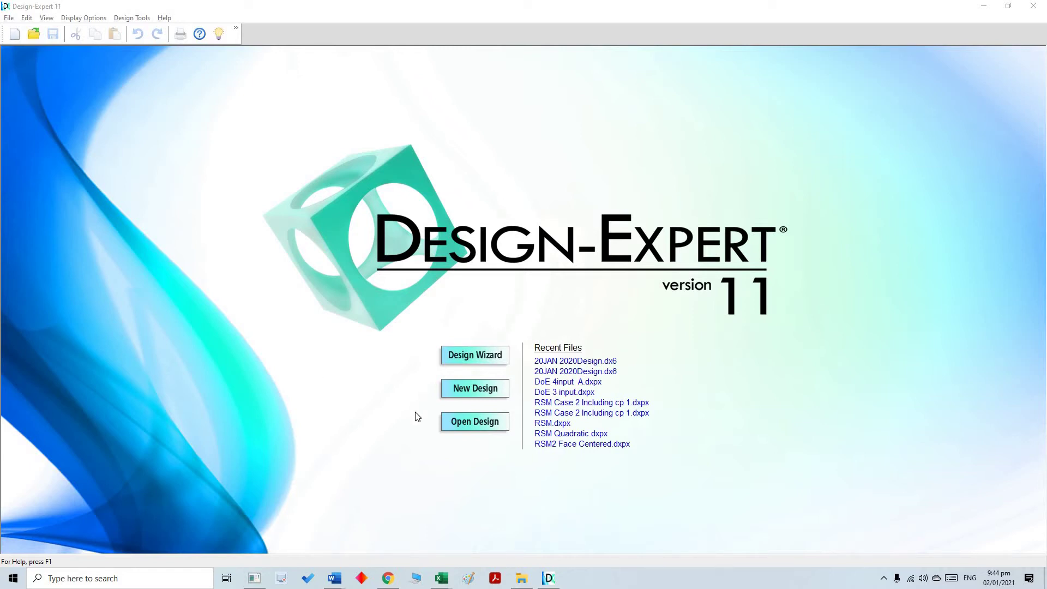
# - Start a new central composite response surface design and check the input factor ranges in the Excel sheet
pyautogui.click(475, 387)
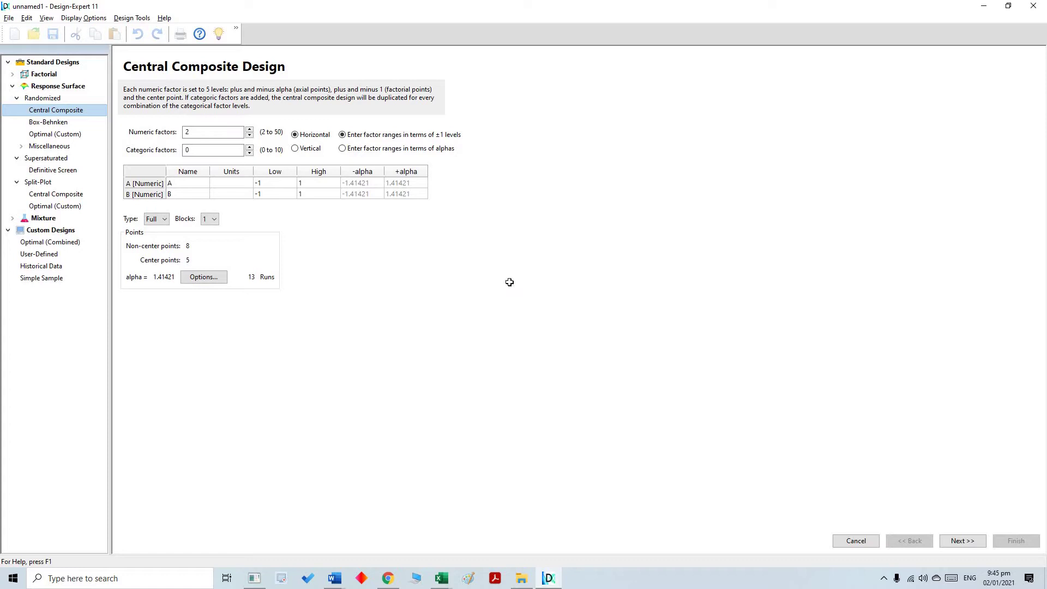
pyautogui.hotkey('alt', 'Tab')
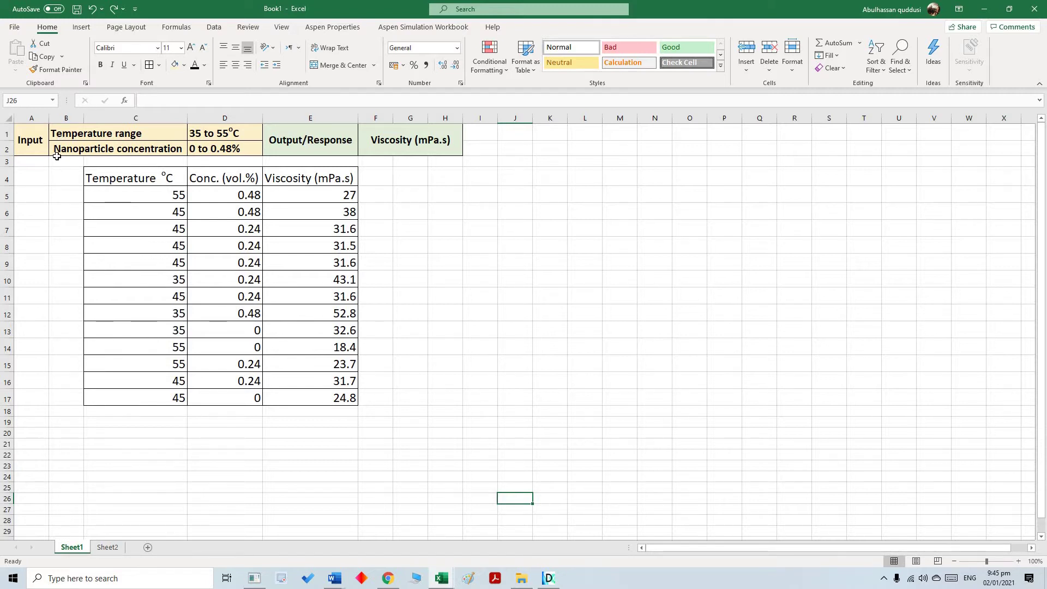
pyautogui.click(193, 149)
pyautogui.hotkey('alt', 'Tab')
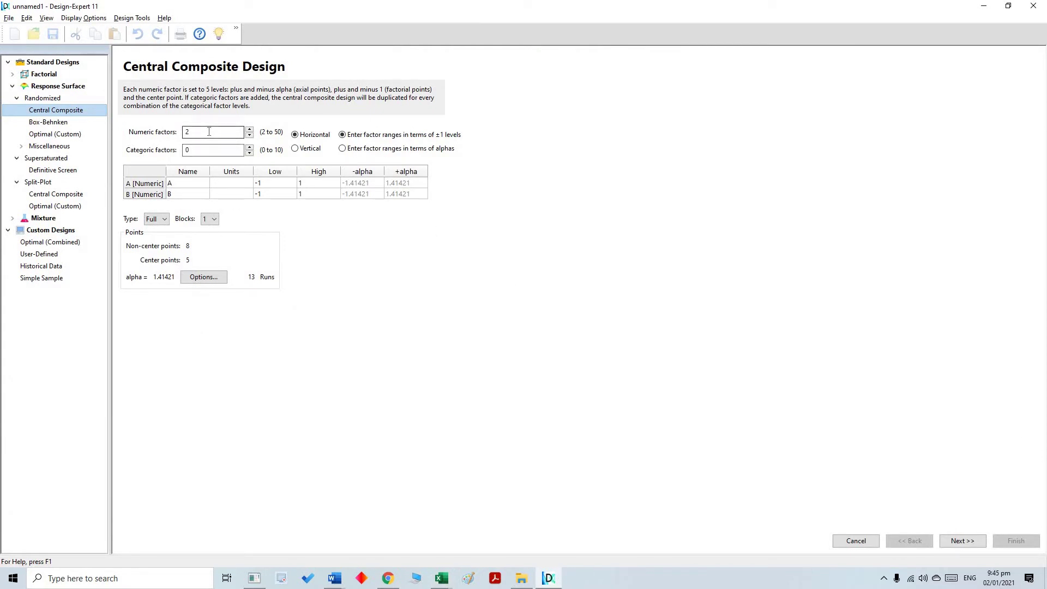
# - Name the two numeric factors Temp and Conc
pyautogui.press('Tab')
pyautogui.press('Tab')
pyautogui.write('Tempo')
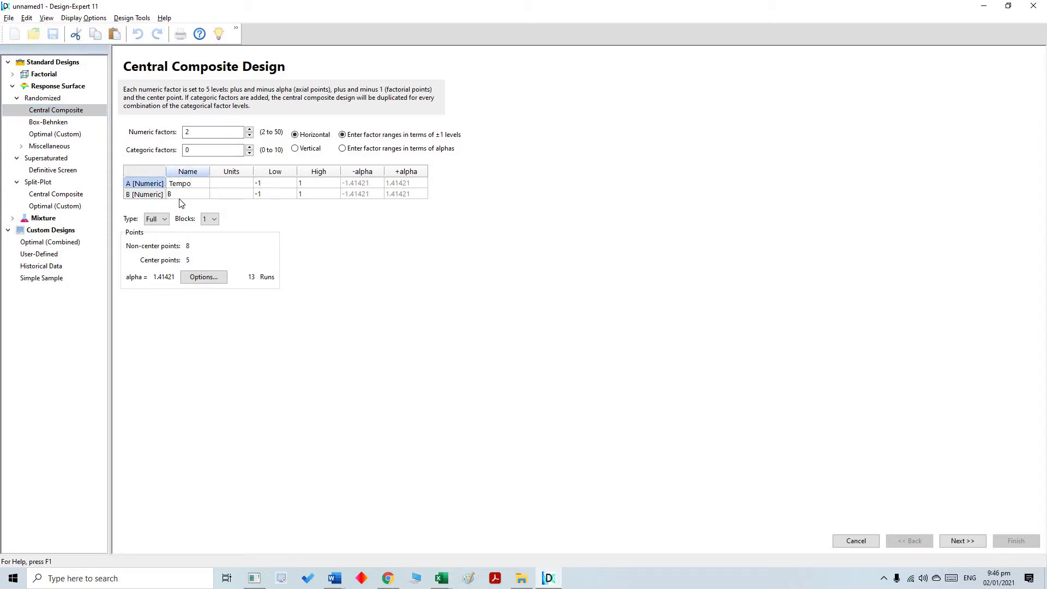
pyautogui.press('BackSpace')
pyautogui.click(181, 195)
pyautogui.write('Conc')
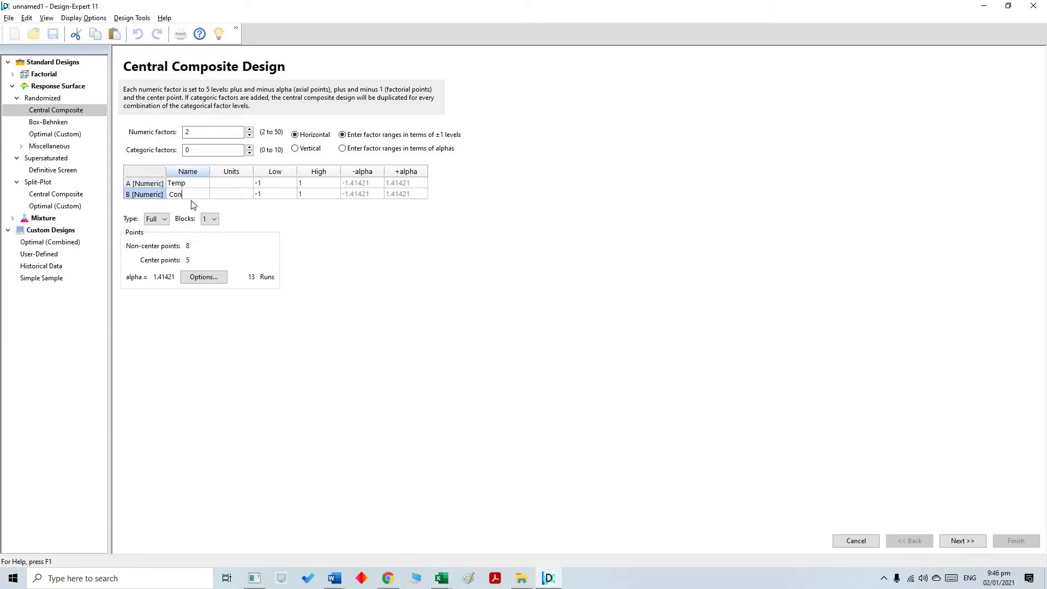
# - Set the factor units to C for Temp and % for Conc
pyautogui.click(236, 186)
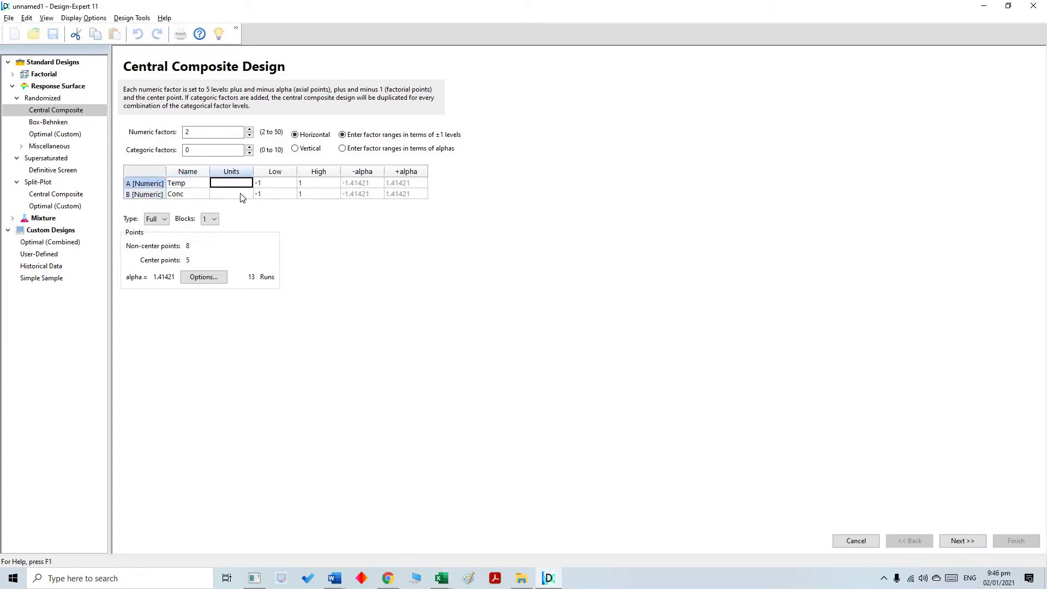
pyautogui.write('C')
pyautogui.click(241, 193)
pyautogui.write('%')
pyautogui.press('Return')
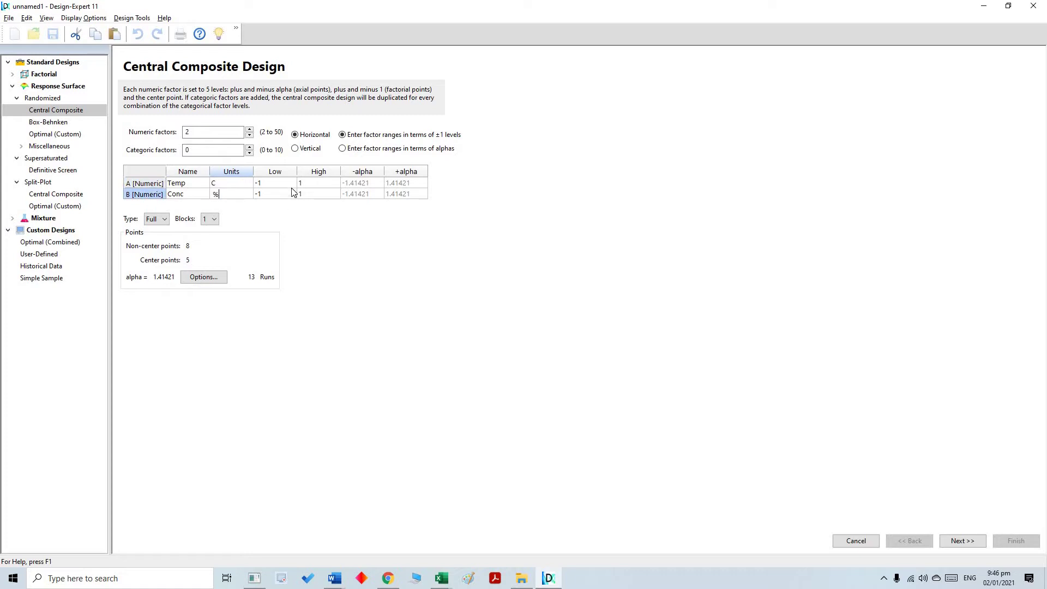
# - Set the Temp factor's low level to 25 and its high level to 55
pyautogui.click(292, 184)
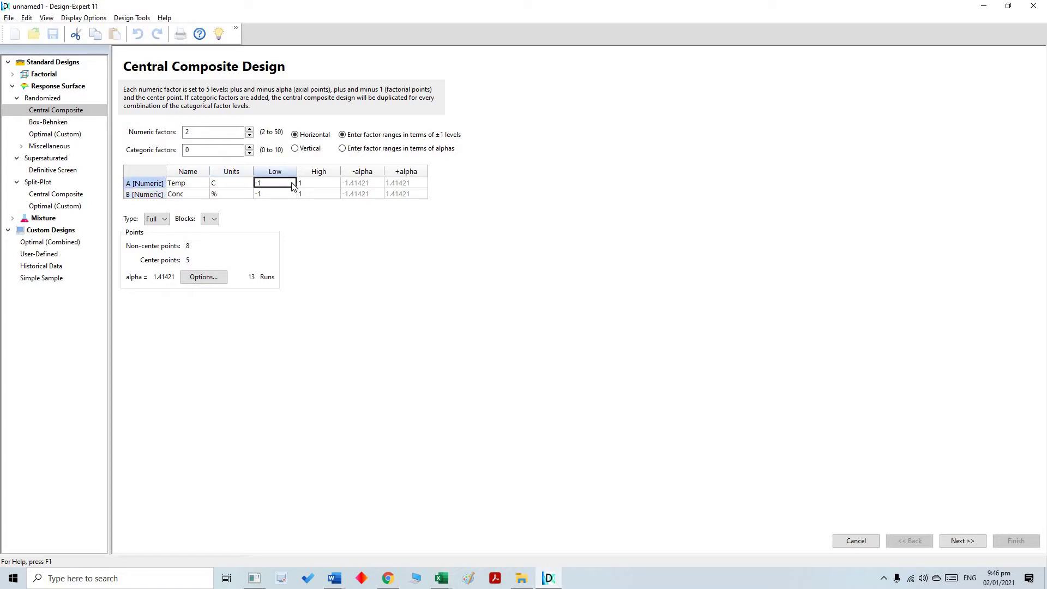
pyautogui.write('25')
pyautogui.click(306, 184)
pyautogui.write('55')
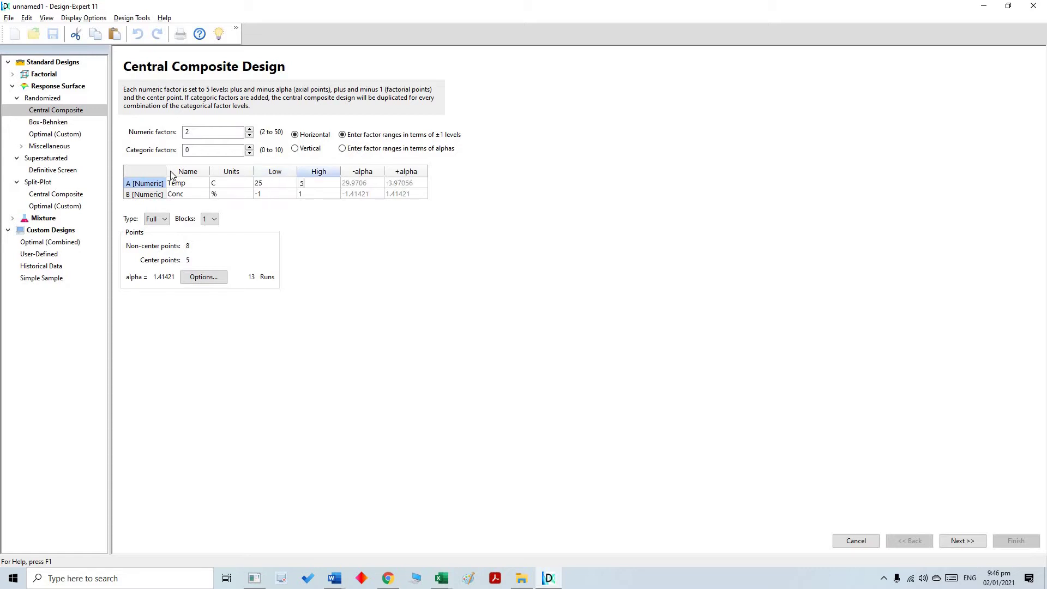
# - Set the Conc factor's low level to 0 and its high level to 0.48
pyautogui.click(272, 196)
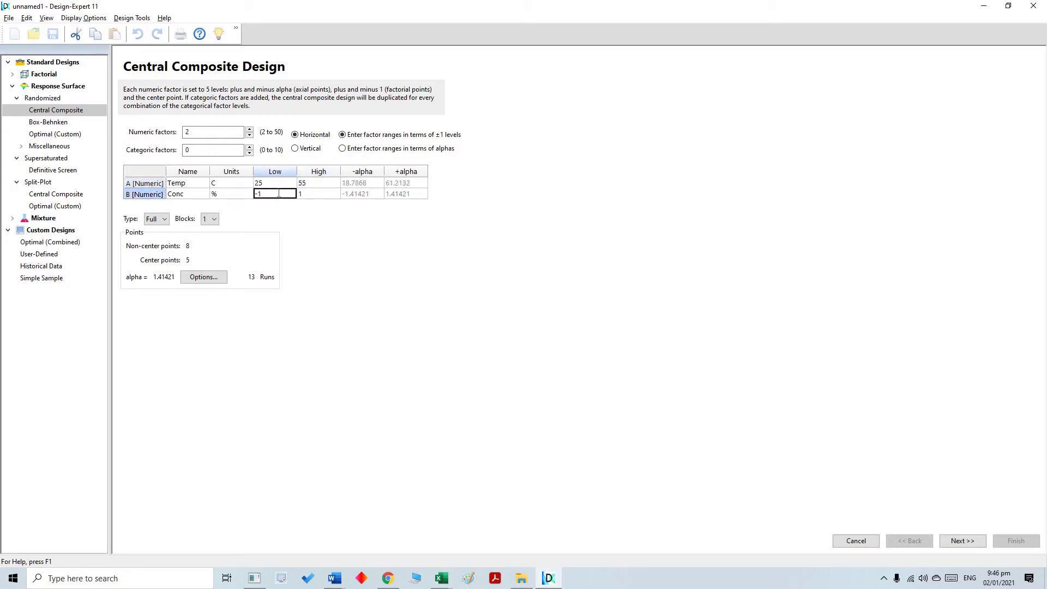
pyautogui.write('0')
pyautogui.click(313, 195)
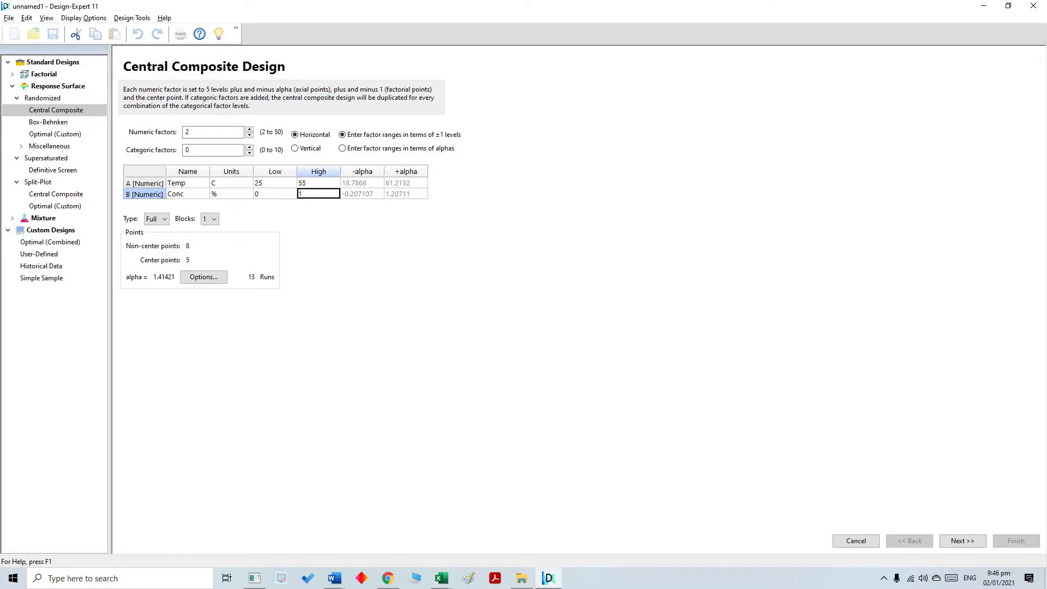
pyautogui.write('0.48')
pyautogui.click(284, 195)
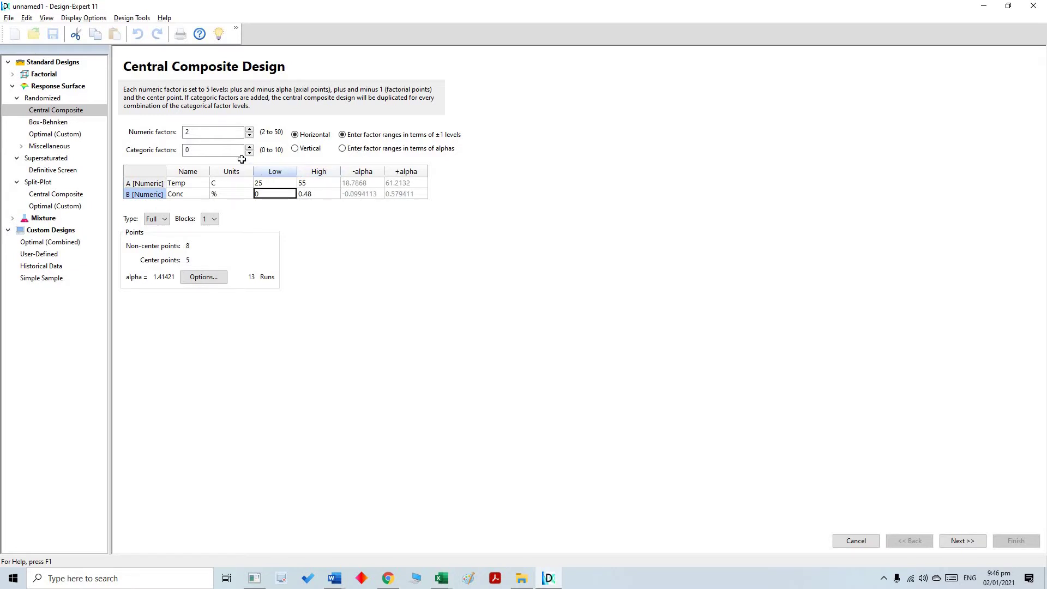
# - Check the temperature range in the Excel sheet and set the Temp factor's low level to 35
pyautogui.hotkey('alt', 'Tab')
pyautogui.hotkey('alt', 'Tab')
pyautogui.click(264, 184)
pyautogui.write('35')
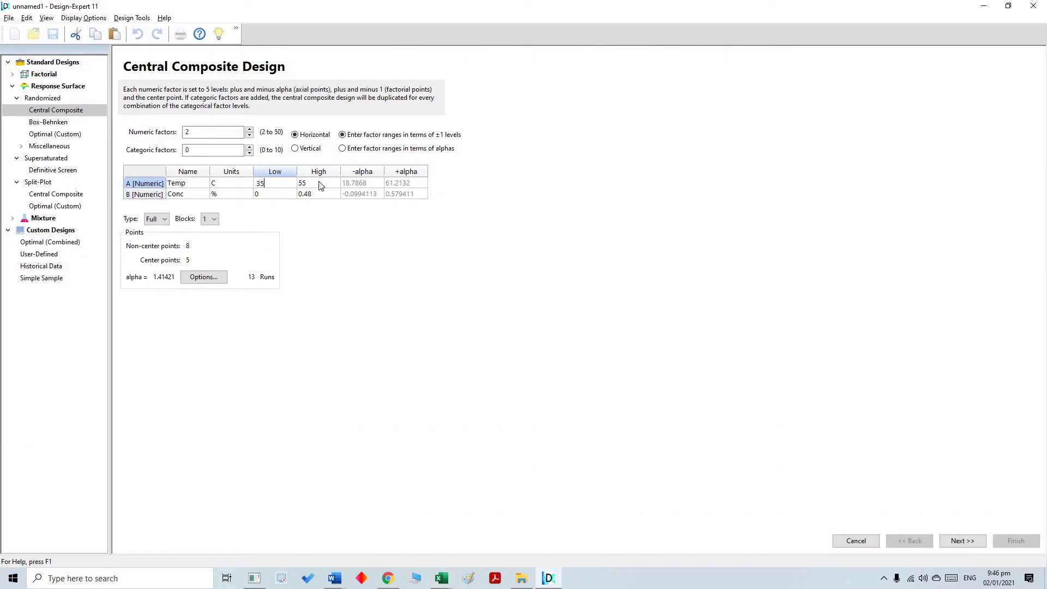
pyautogui.click(320, 186)
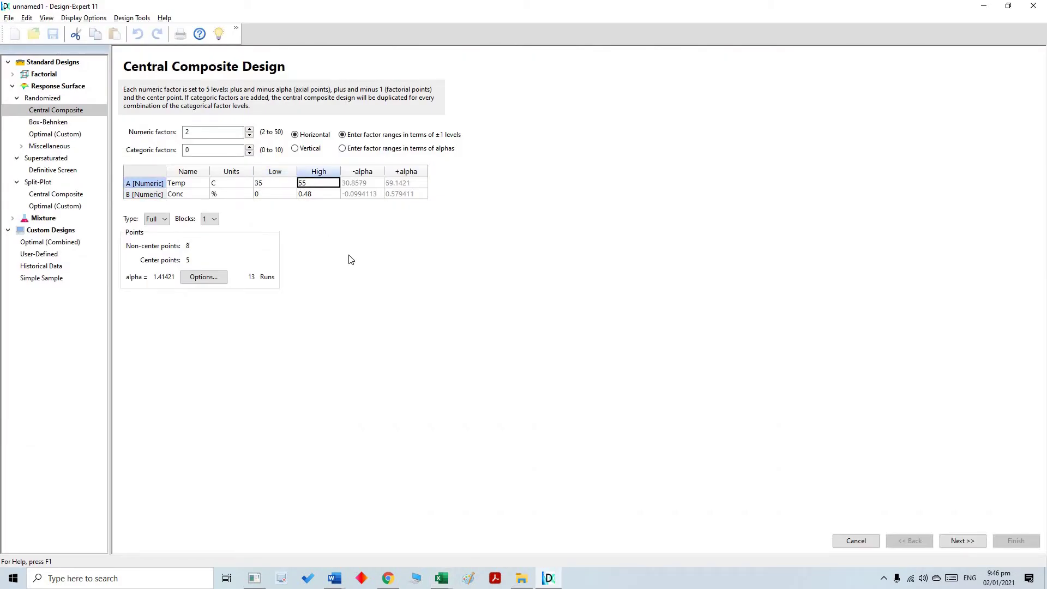
# - Make the design face centered with an alpha of 1 and continue to the response definition
pyautogui.click(205, 278)
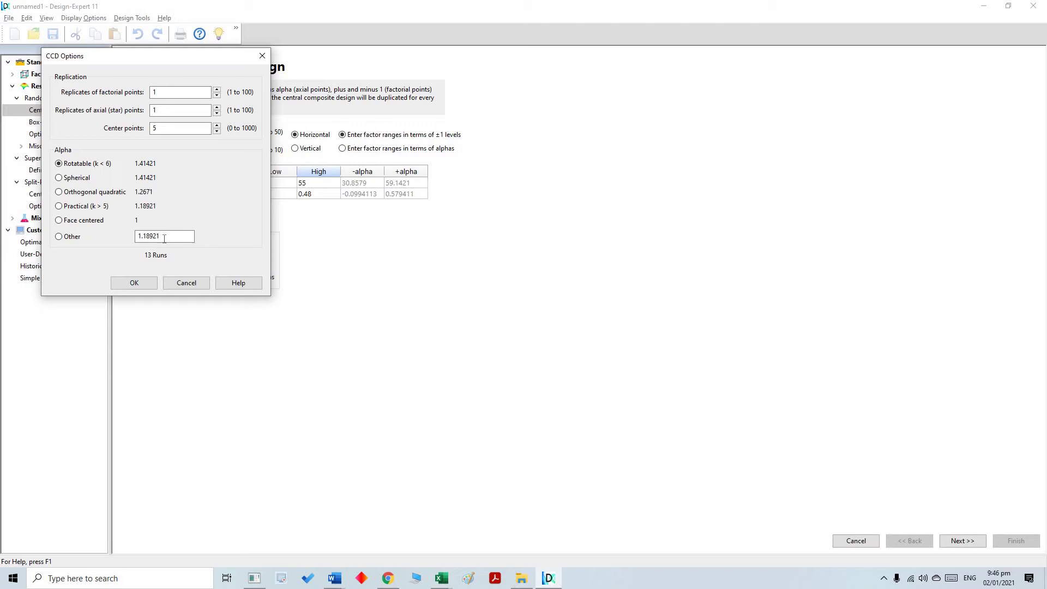
pyautogui.click(137, 282)
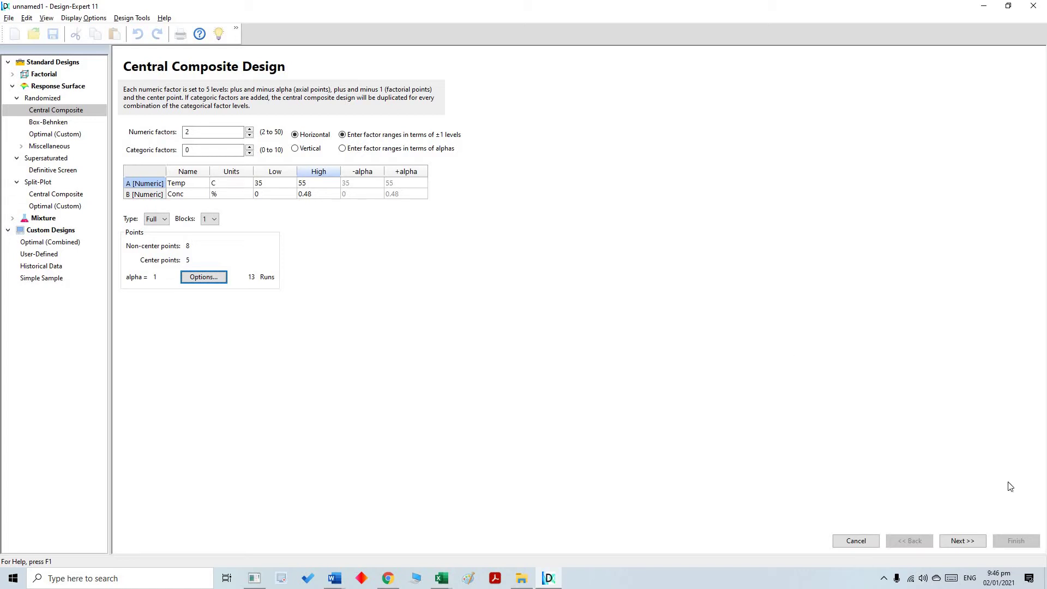
pyautogui.click(969, 546)
pyautogui.press('Return')
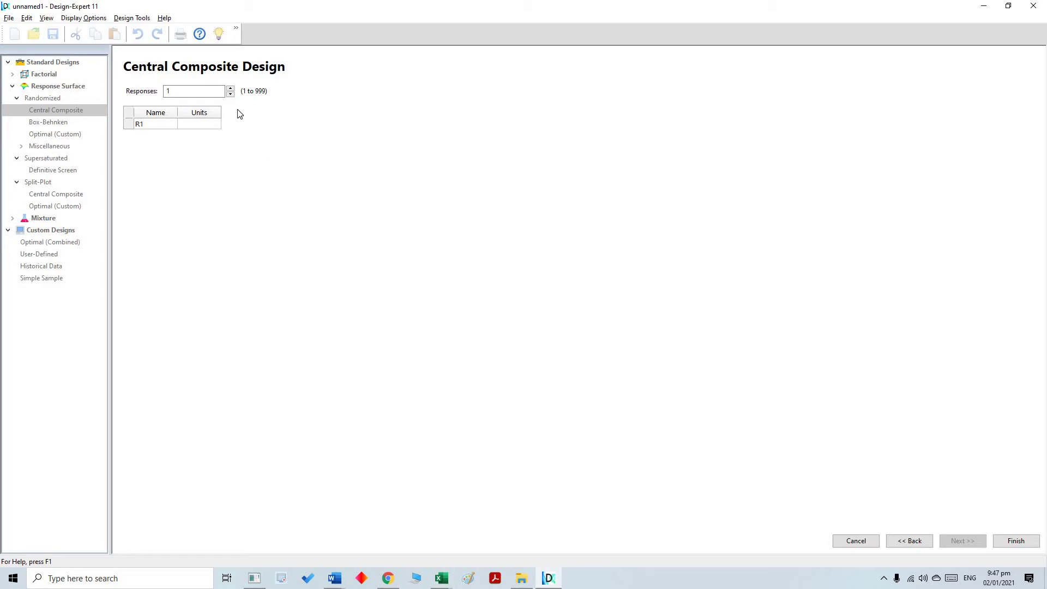
pyautogui.click(230, 91)
pyautogui.click(230, 88)
pyautogui.click(230, 94)
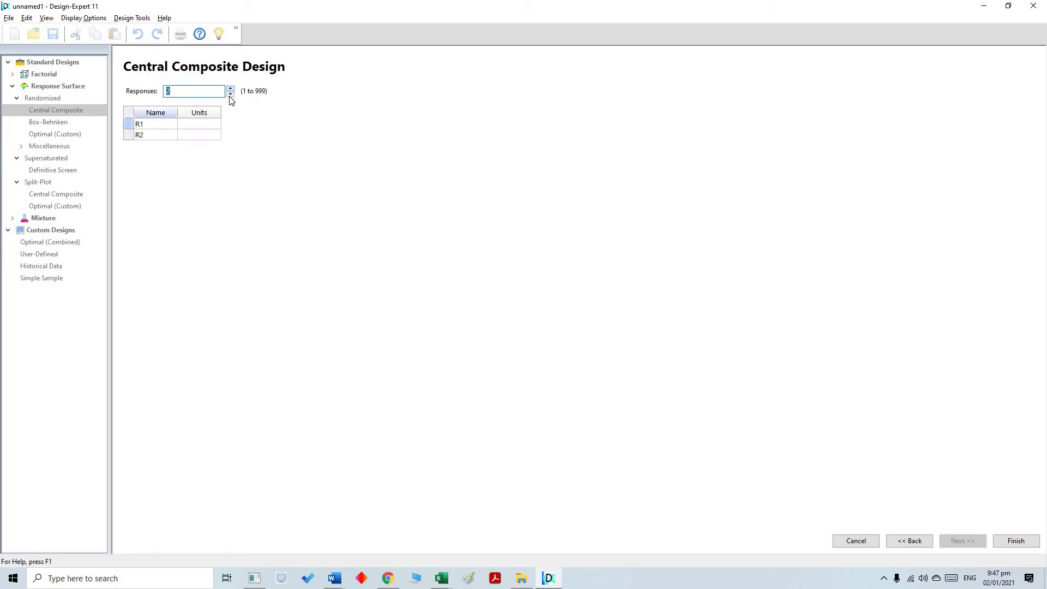
# - Name the single response Viscosity with units Pa.S and finish creating the design
pyautogui.click(157, 126)
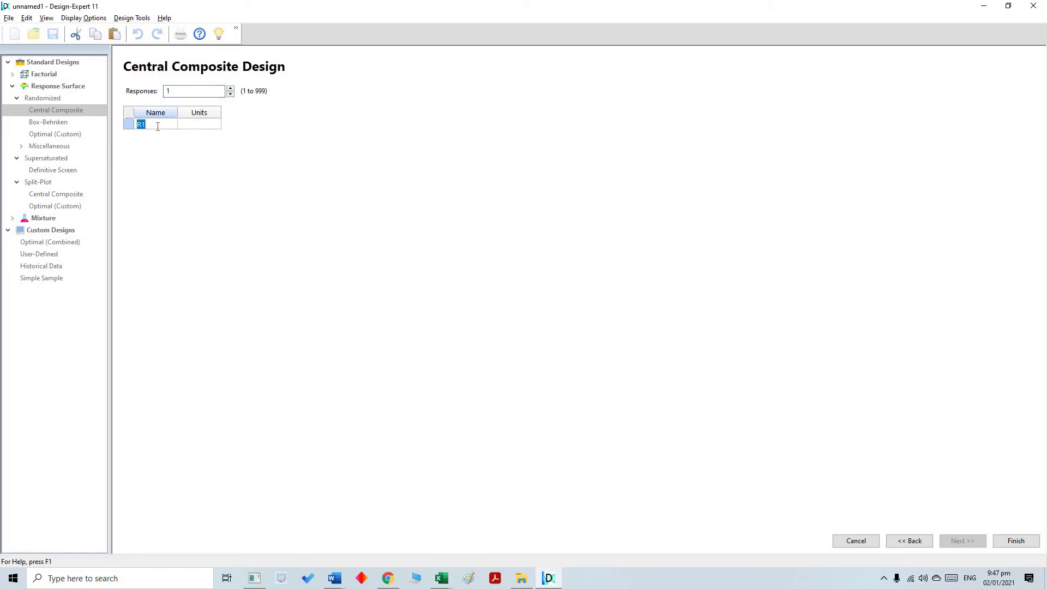
pyautogui.write('Viscosity')
pyautogui.press('Tab')
pyautogui.write('Pa.S')
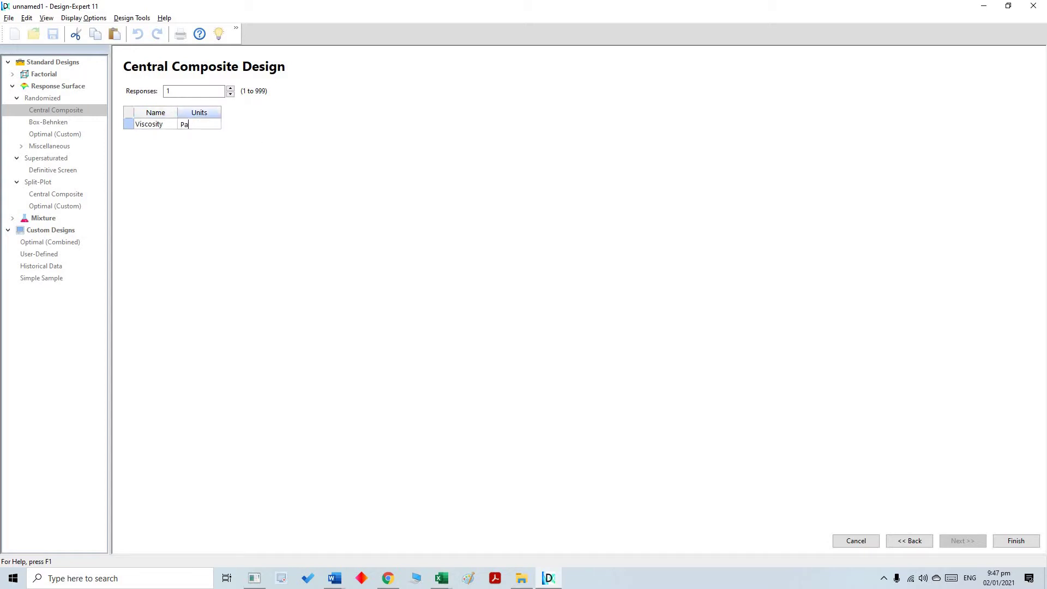
pyautogui.click(1027, 542)
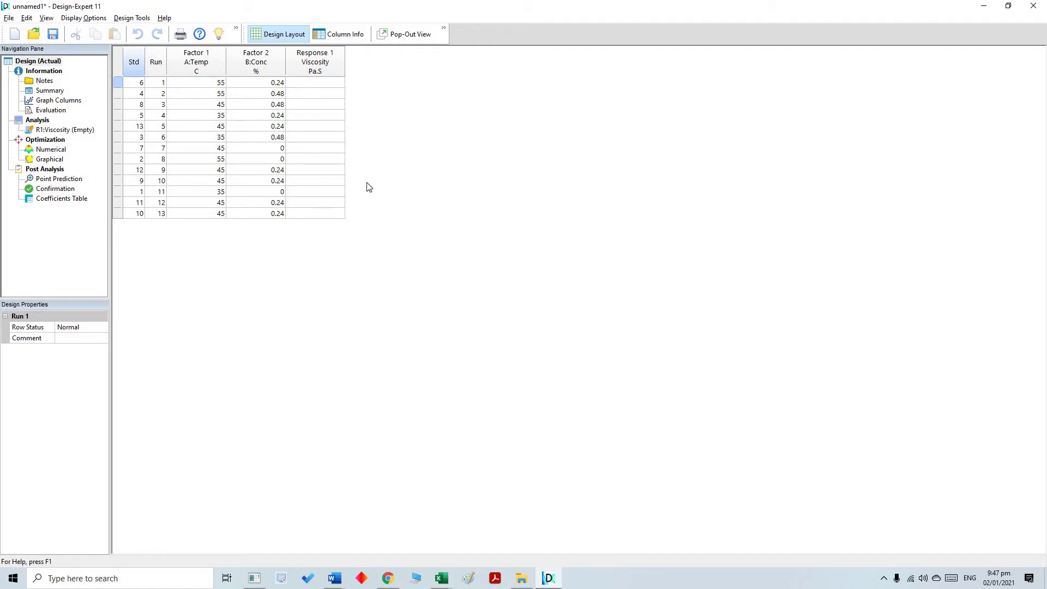
# - Compare the run order of the generated design with the experimental data table in Excel
pyautogui.hotkey('alt', 'Tab')
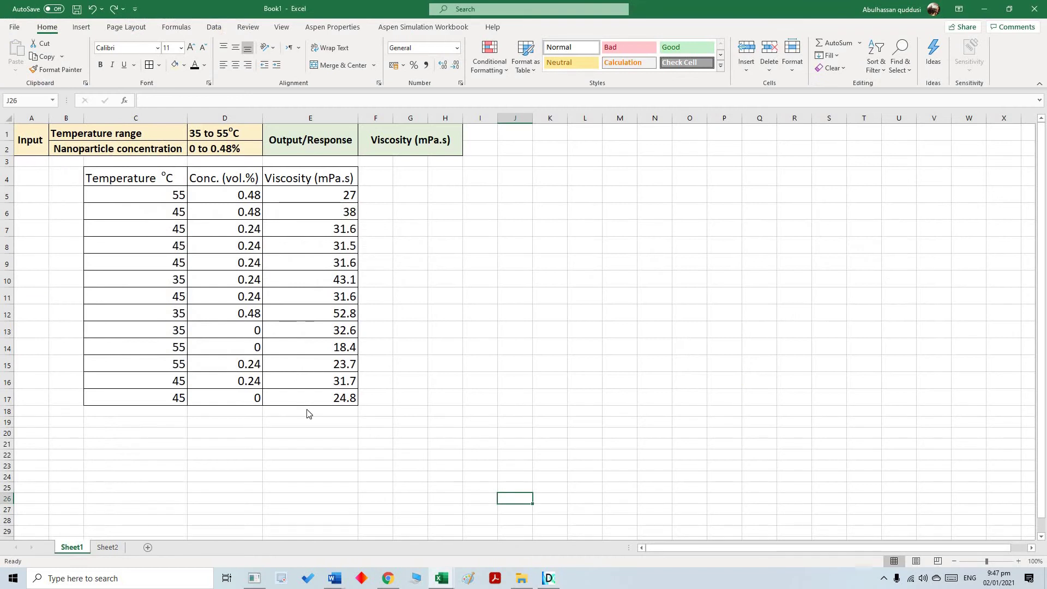
pyautogui.hotkey('alt', 'Tab')
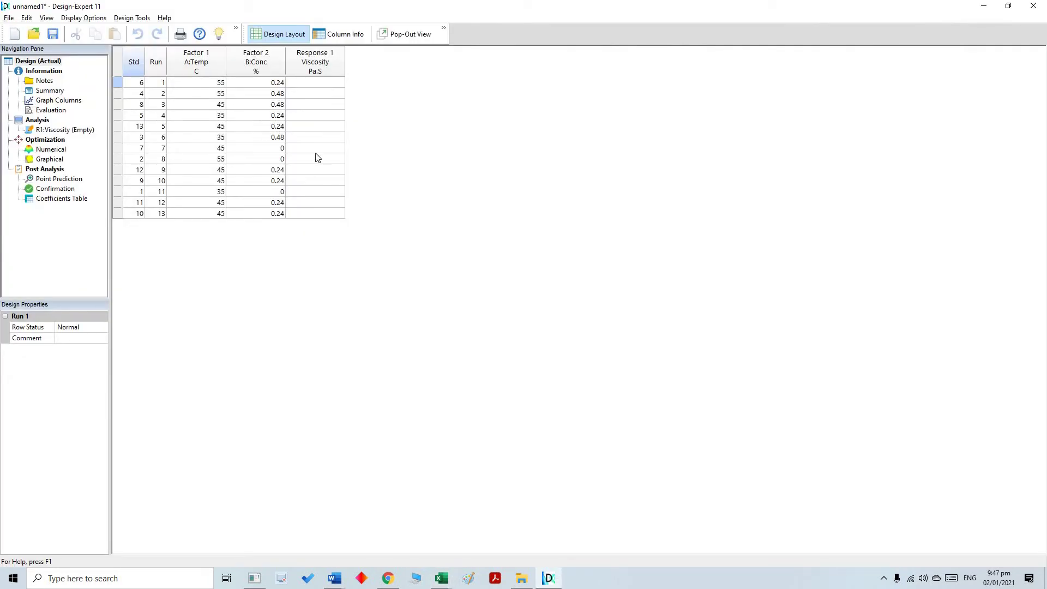
pyautogui.hotkey('alt', 'Tab')
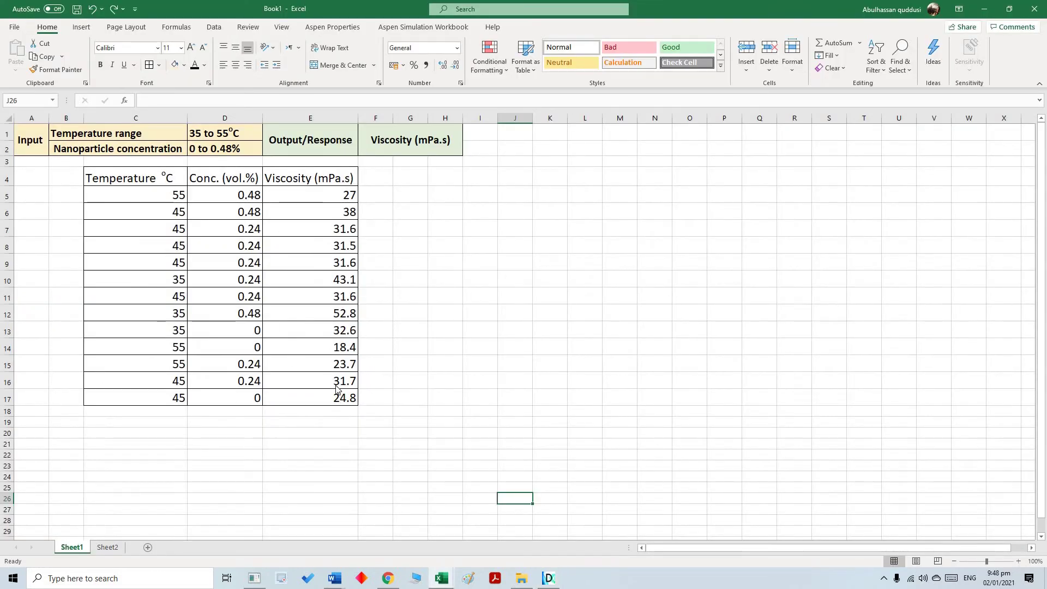
pyautogui.hotkey('alt', 'Tab')
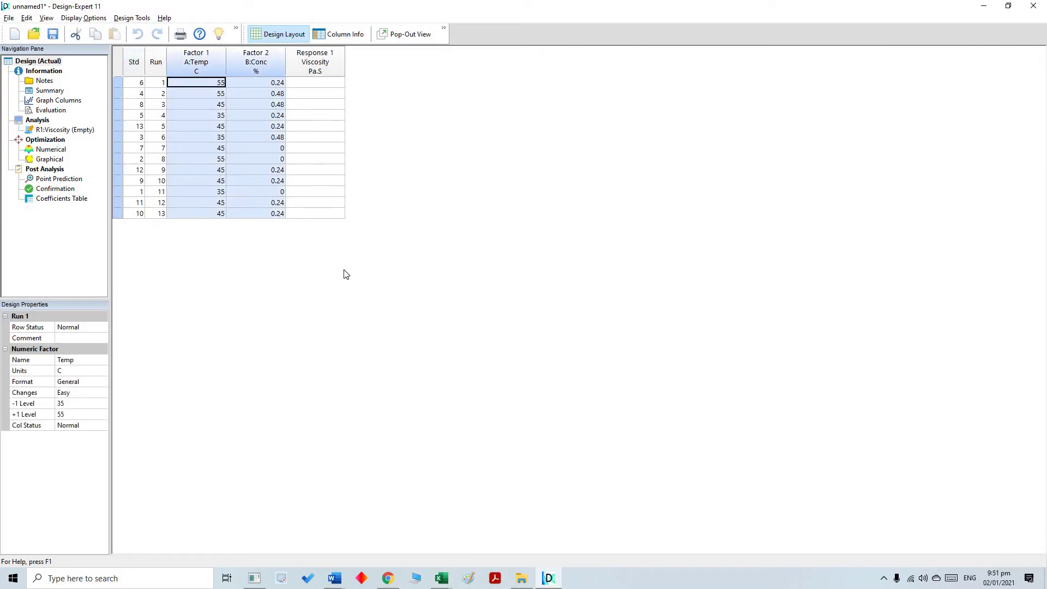
# - Copy the 13 viscosity values from the Excel table into the design's Viscosity response column, starting at run 1
pyautogui.click(312, 83)
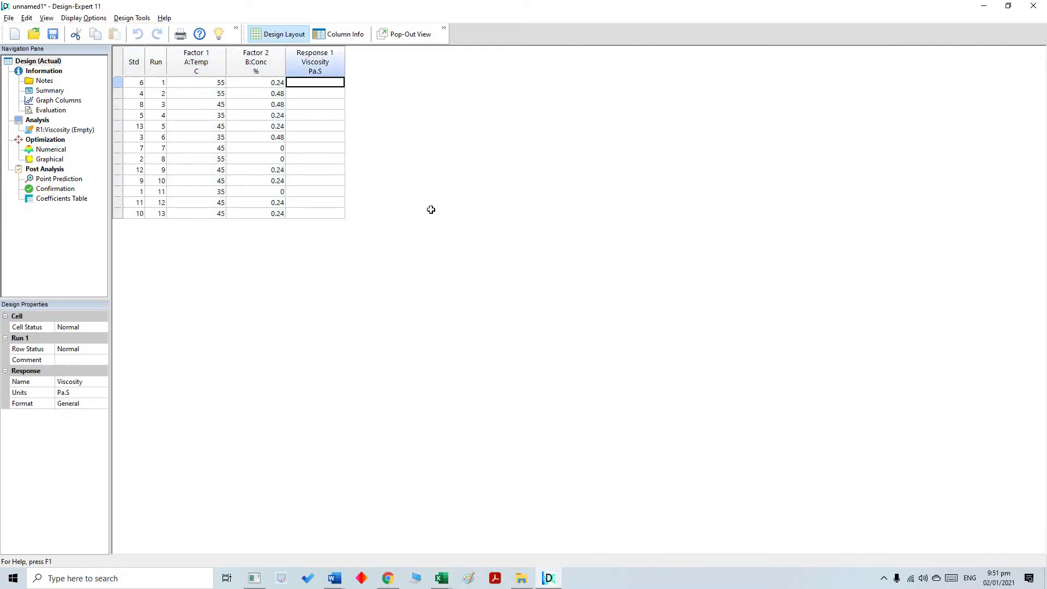
pyautogui.hotkey('alt', 'Tab')
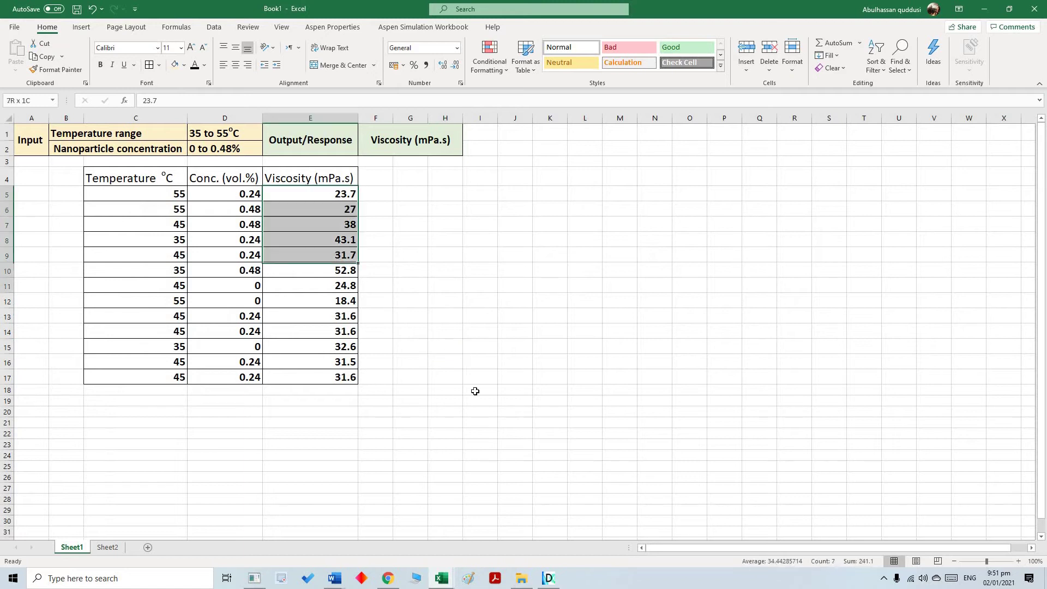
pyautogui.hotkey('ctrl', 'c')
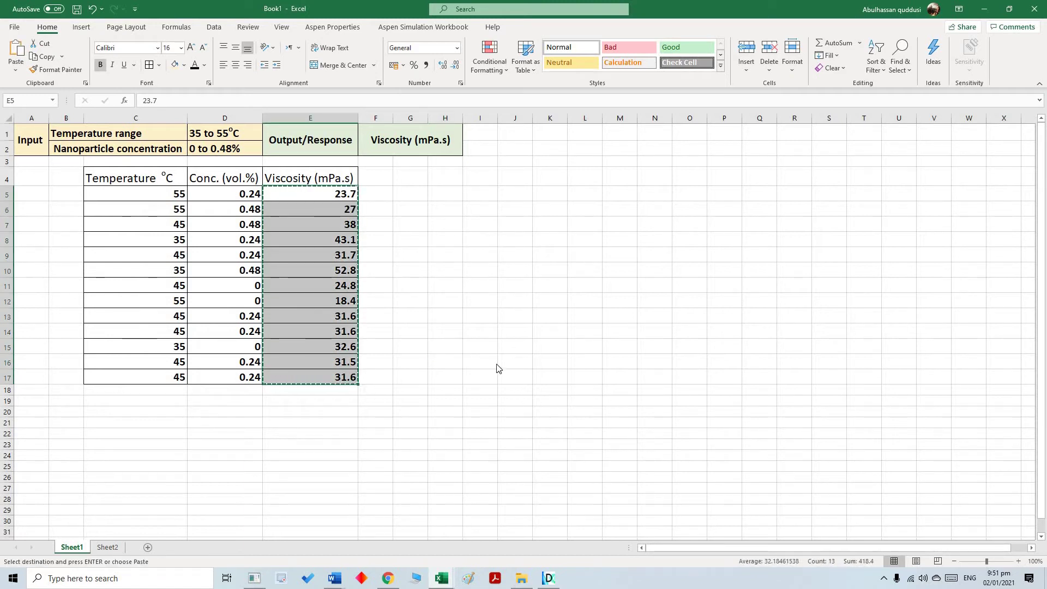
pyautogui.hotkey('alt', 'Tab')
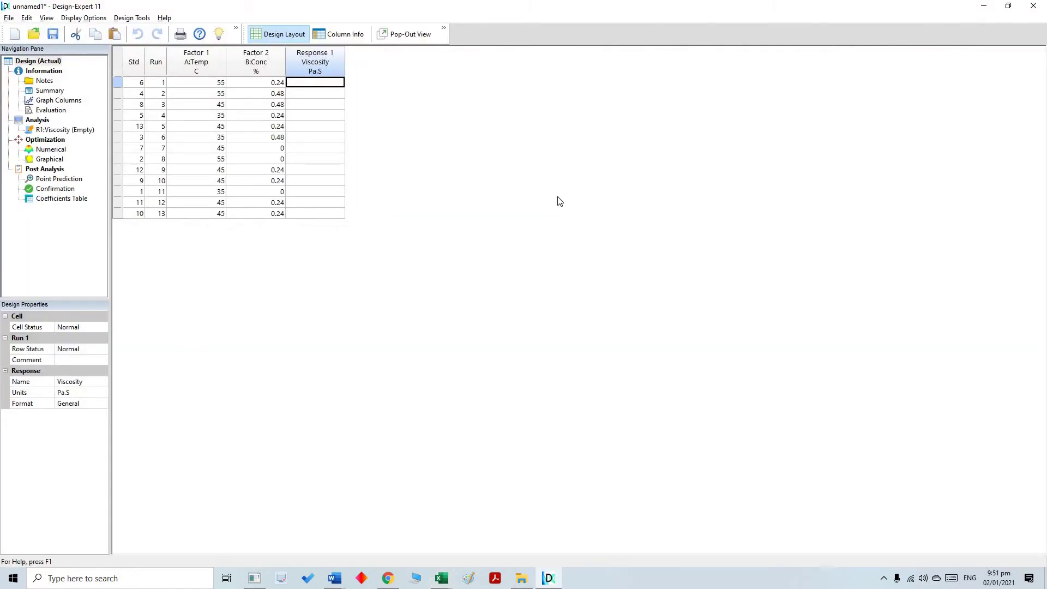
pyautogui.hotkey('ctrl', 'v')
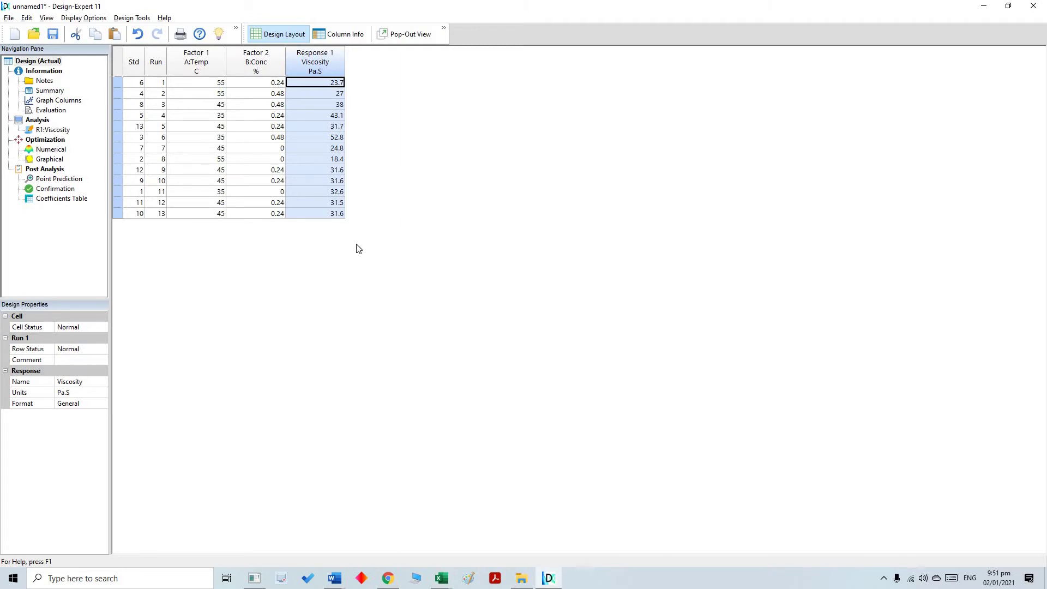
# - Open the Viscosity response analysis and review its transformation, fit summary and the process orders available for the model
pyautogui.click(43, 130)
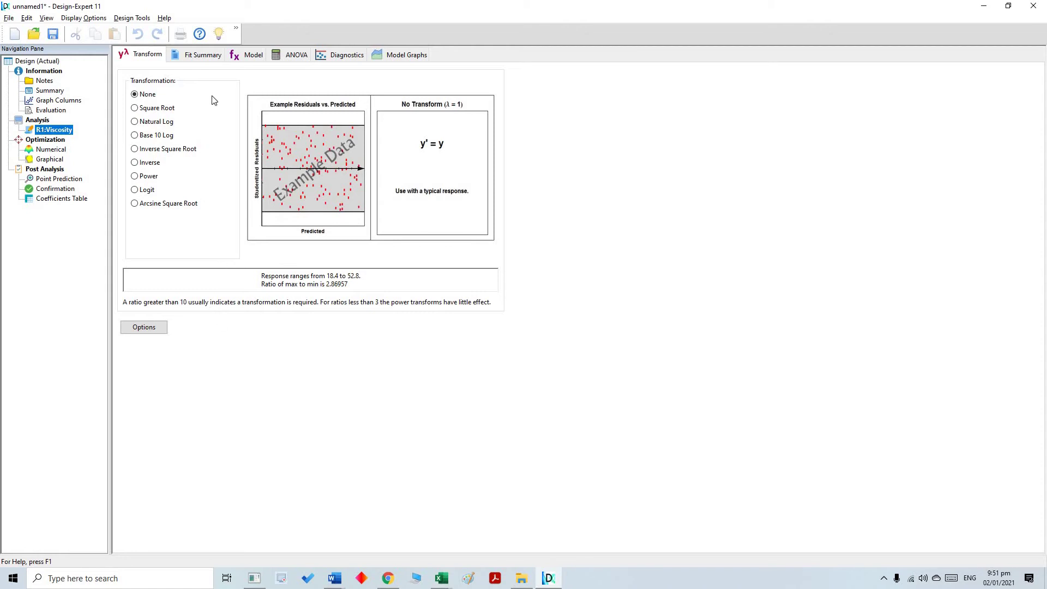
pyautogui.click(204, 57)
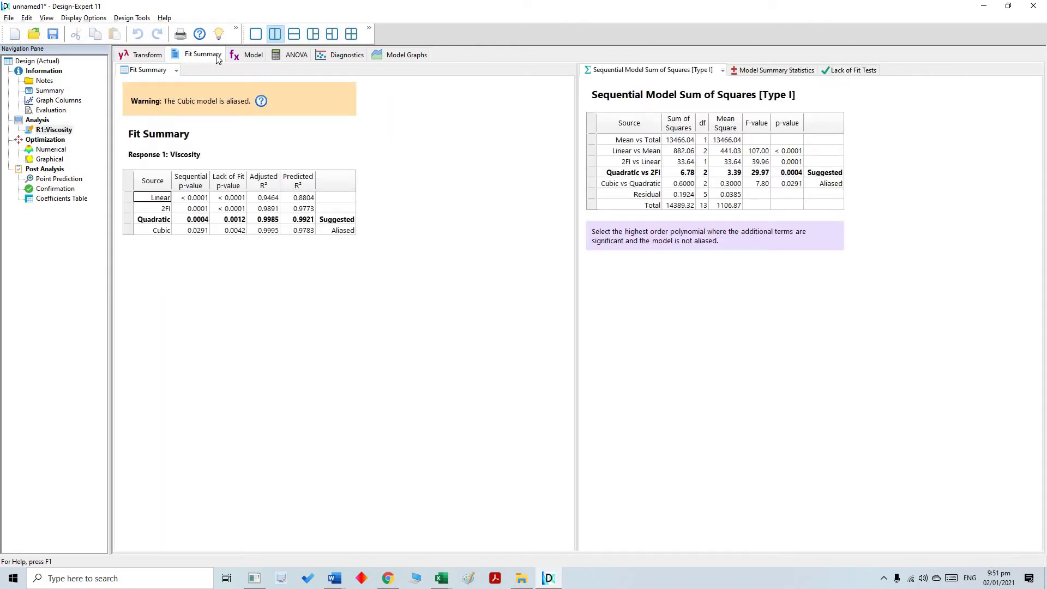
pyautogui.click(245, 56)
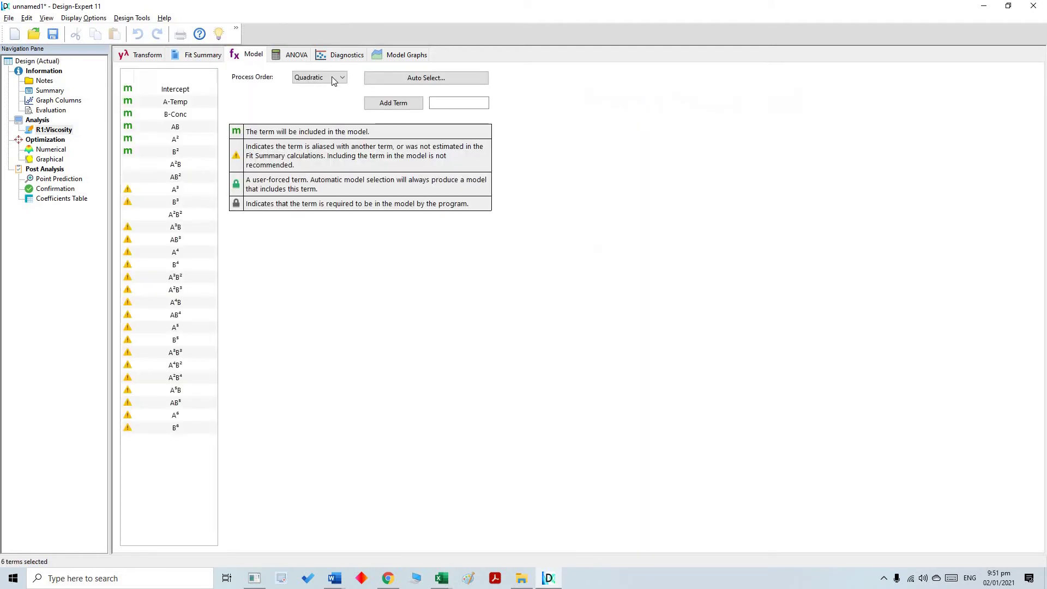
pyautogui.click(338, 80)
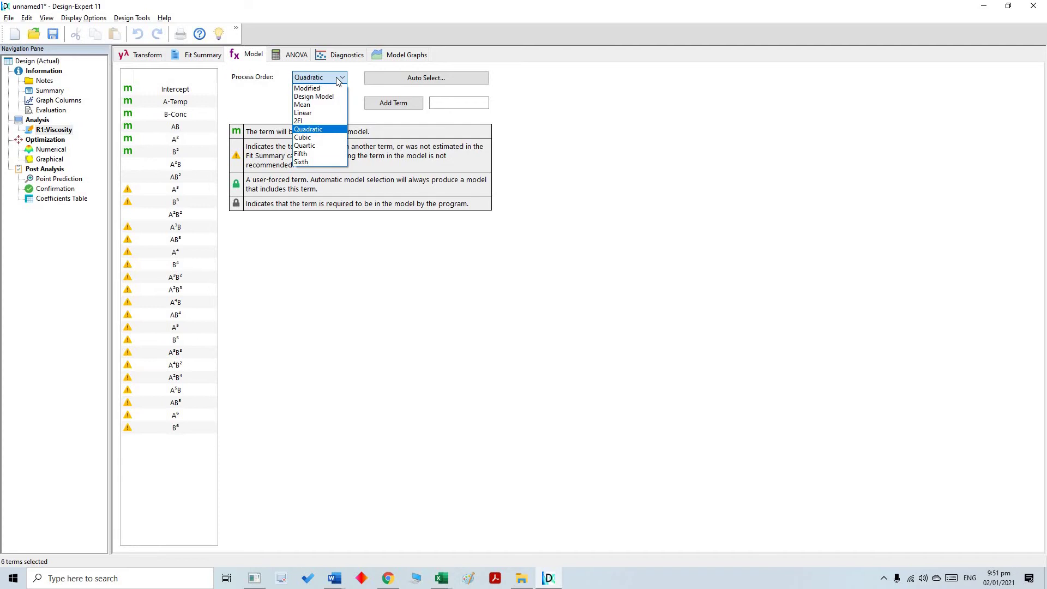
pyautogui.click(337, 78)
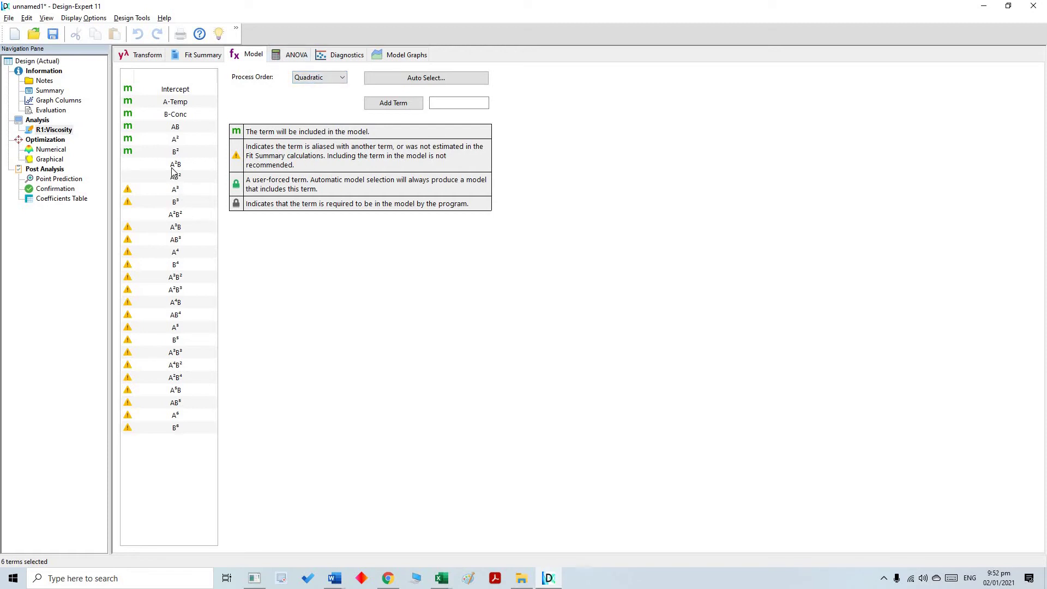
# - Review the Viscosity ANOVA for the quadratic model, including its actual equation, coded equation and coefficients table
pyautogui.click(293, 60)
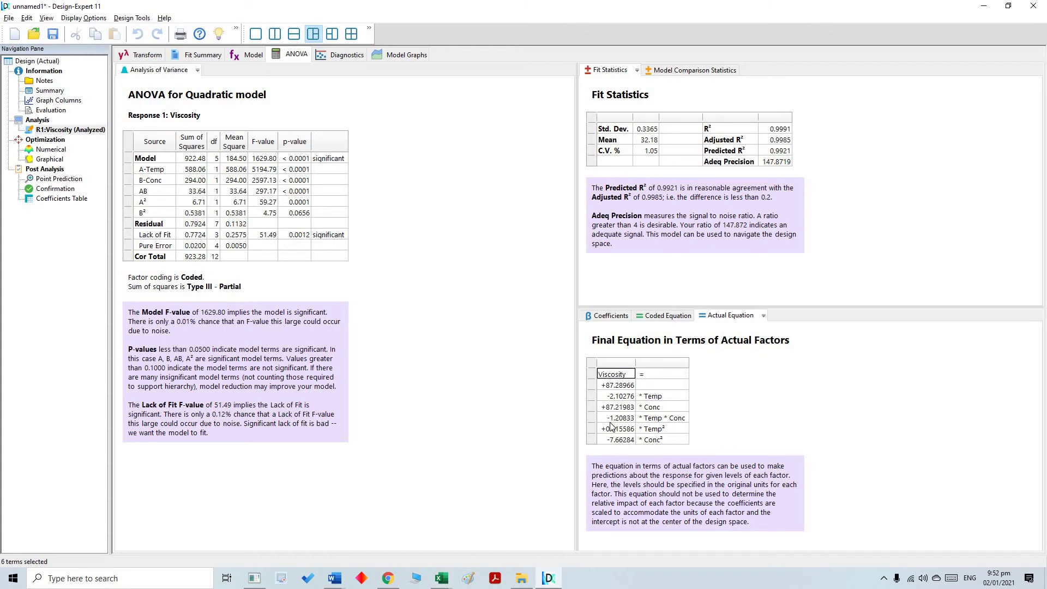
pyautogui.click(655, 318)
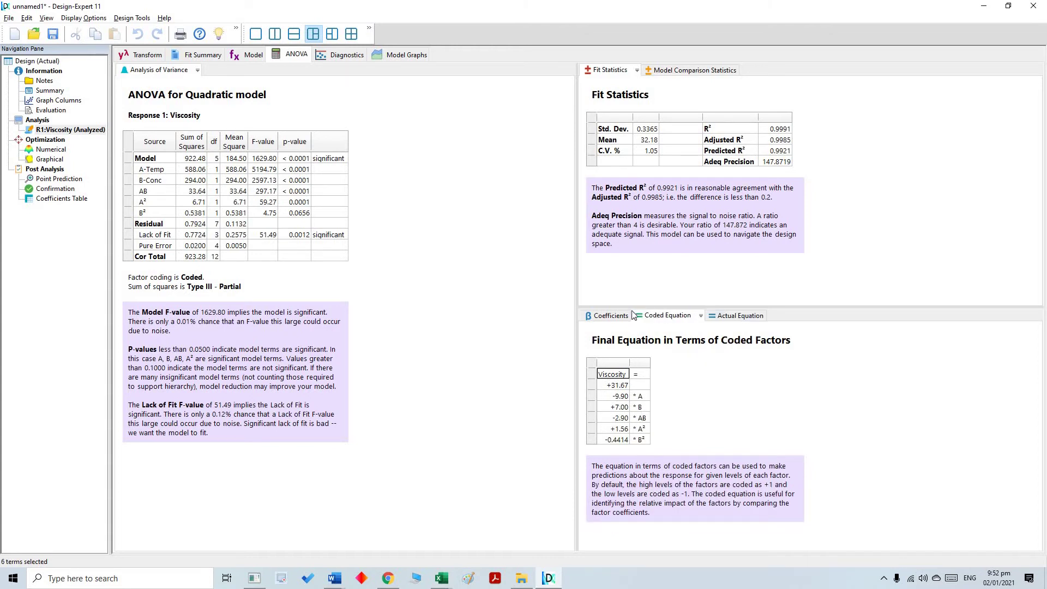
pyautogui.hotkey('ctrl', 'shift', 'Tab')
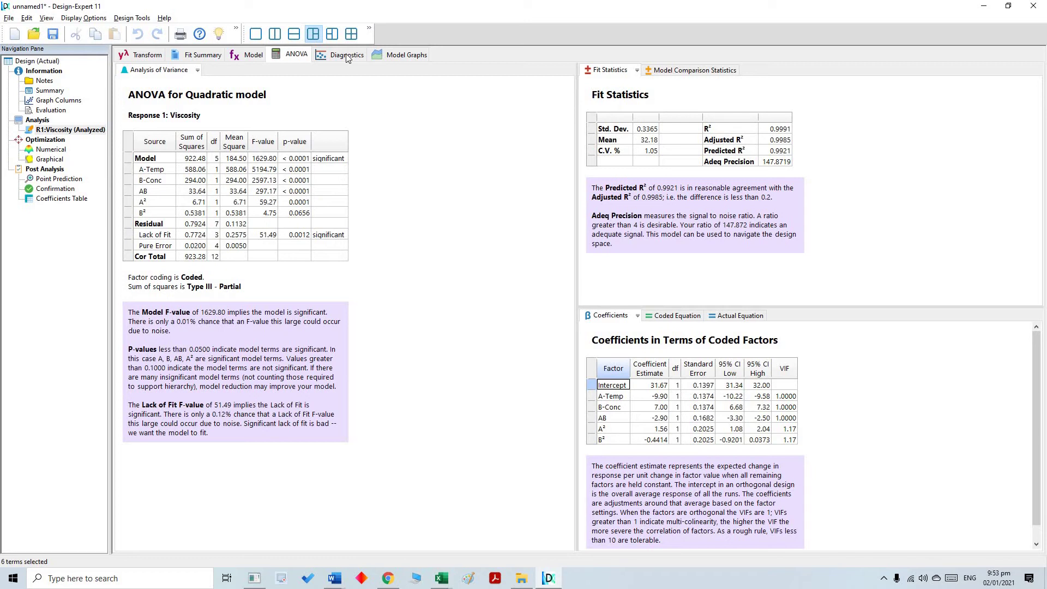
# - Examine the diagnostic plots for Viscosity, including residuals versus run and residuals versus the Temp factor
pyautogui.click(348, 56)
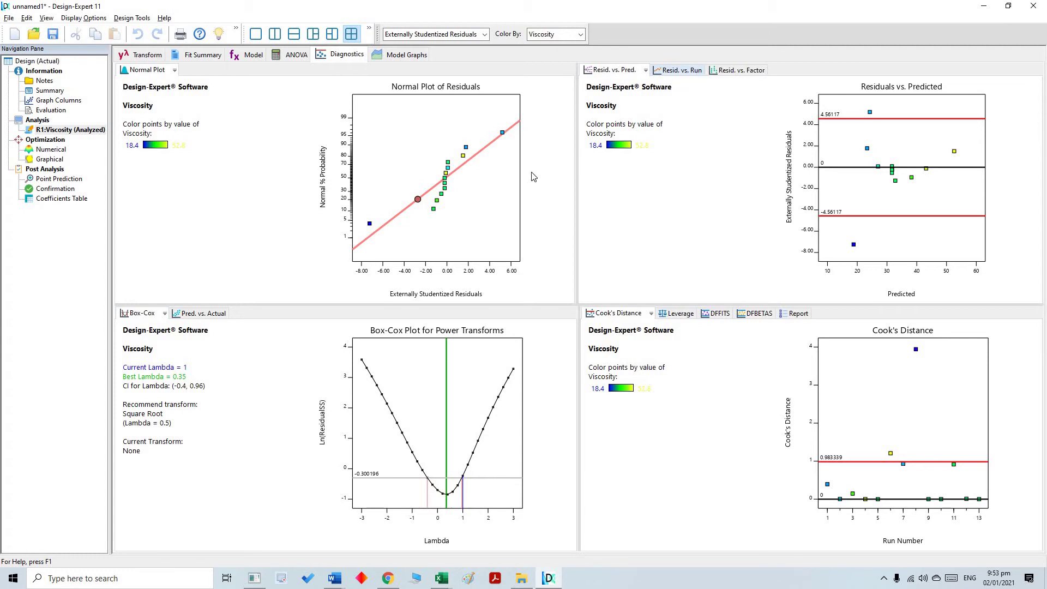
pyautogui.click(686, 75)
pyautogui.click(737, 74)
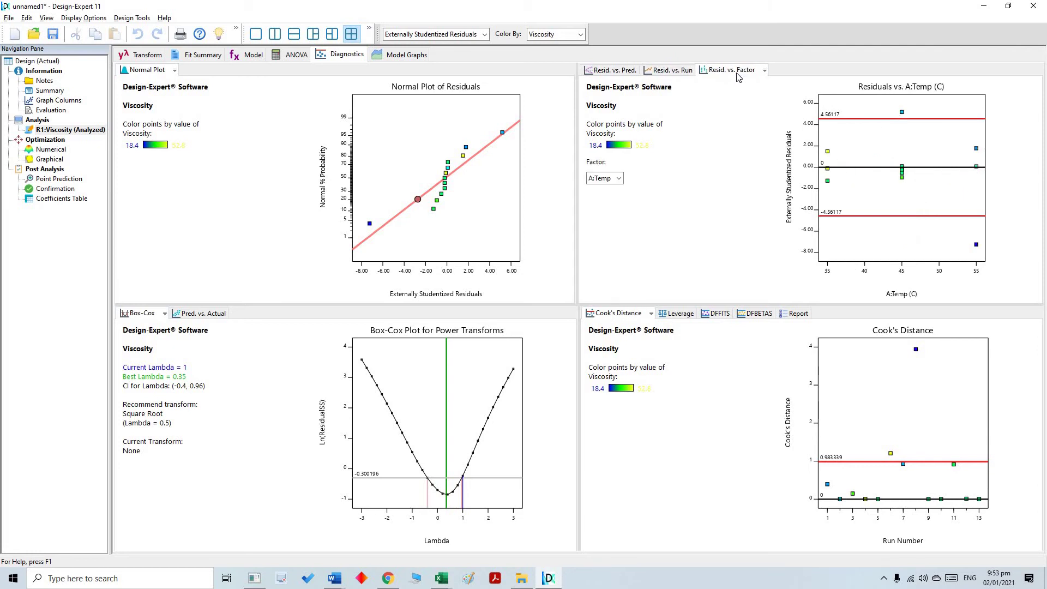
# - View the Viscosity model as a contour plot, a rotated 3D surface, an interaction plot and a predicted versus actual plot
pyautogui.click(398, 56)
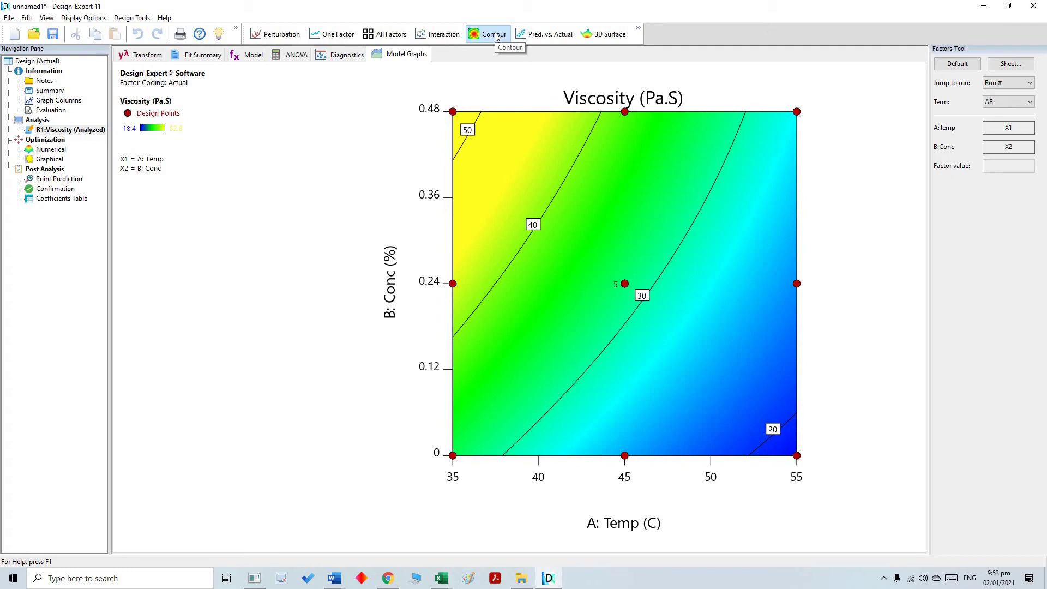
pyautogui.click(596, 35)
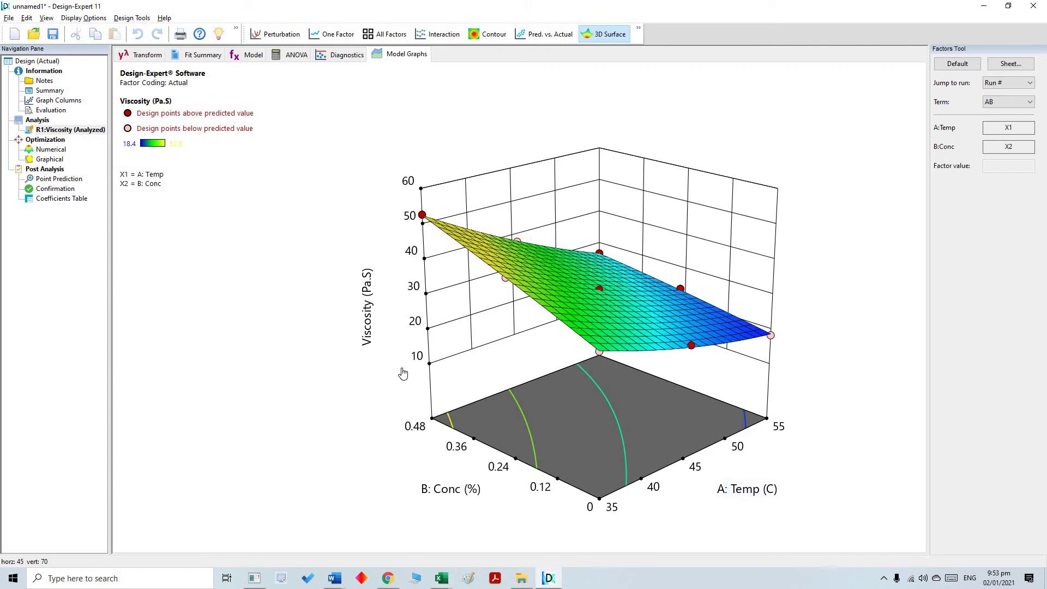
pyautogui.moveTo(653, 406); pyautogui.dragTo(618, 397)
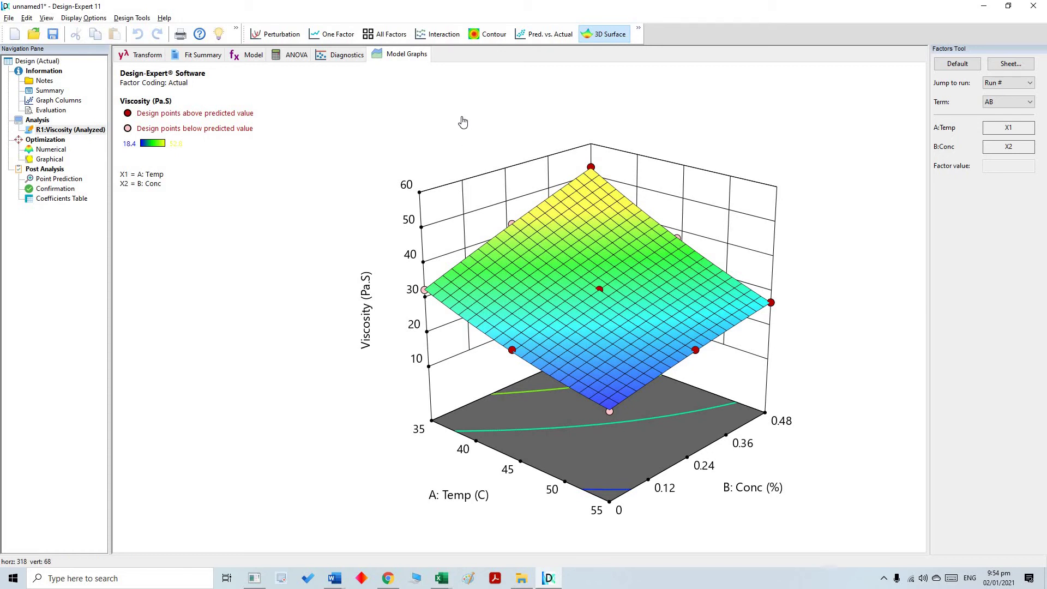
pyautogui.click(442, 36)
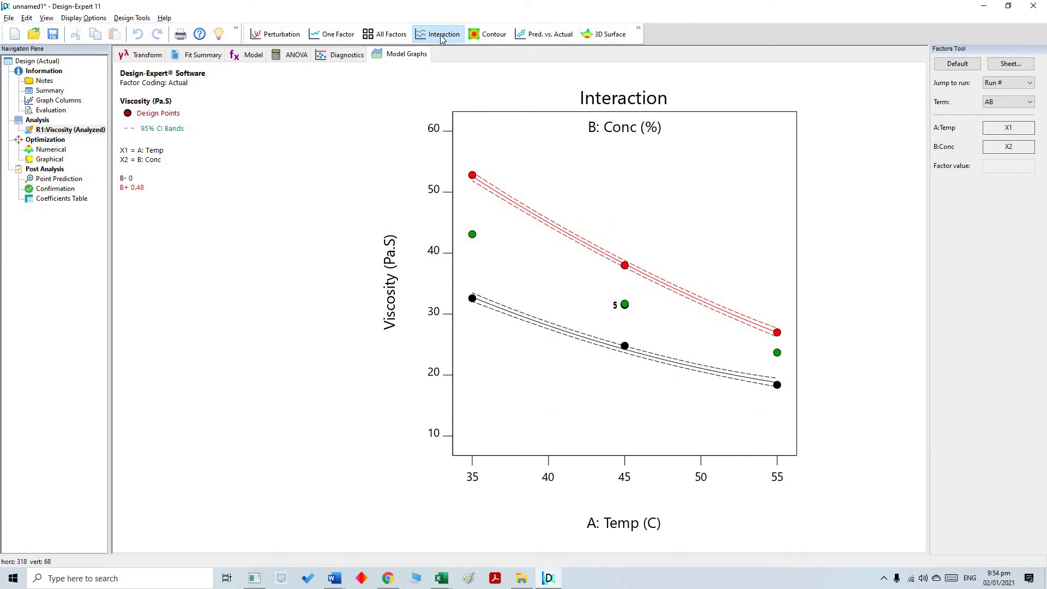
pyautogui.click(539, 37)
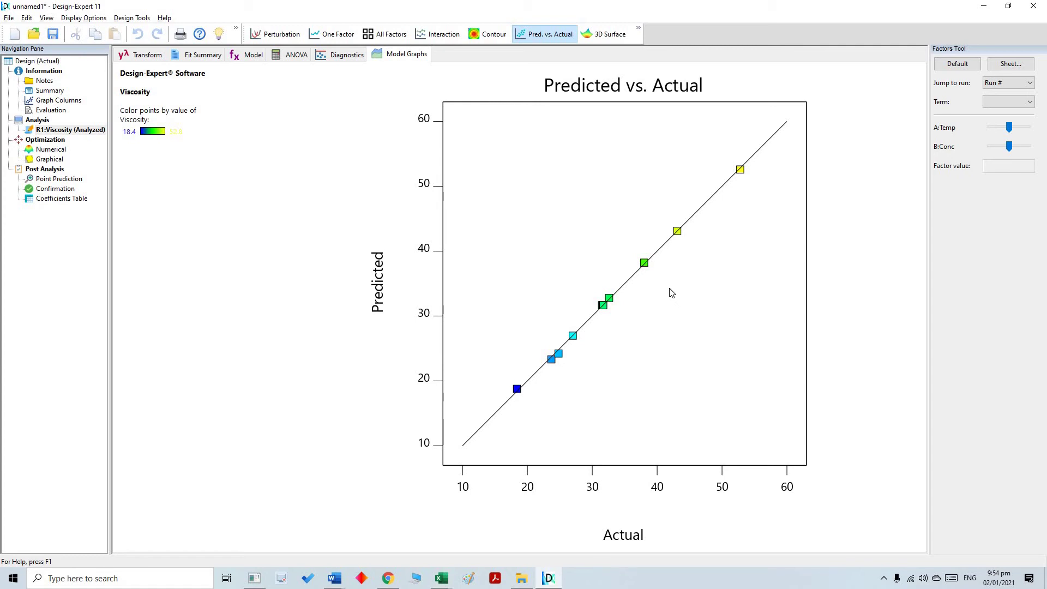
# - Return to the ANOVA results and review the model comparison statistics
pyautogui.click(296, 56)
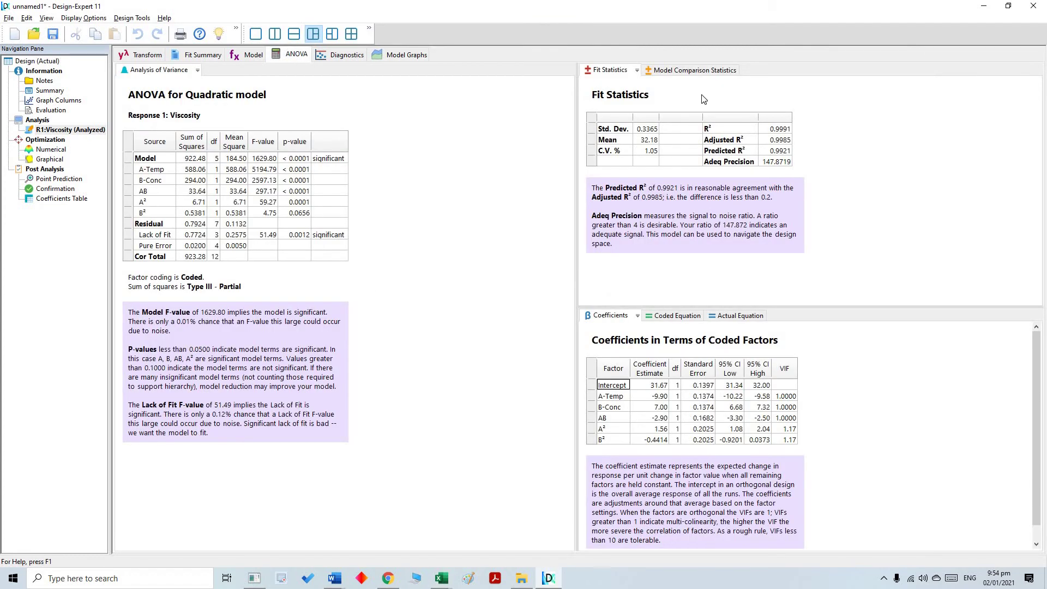
pyautogui.click(691, 74)
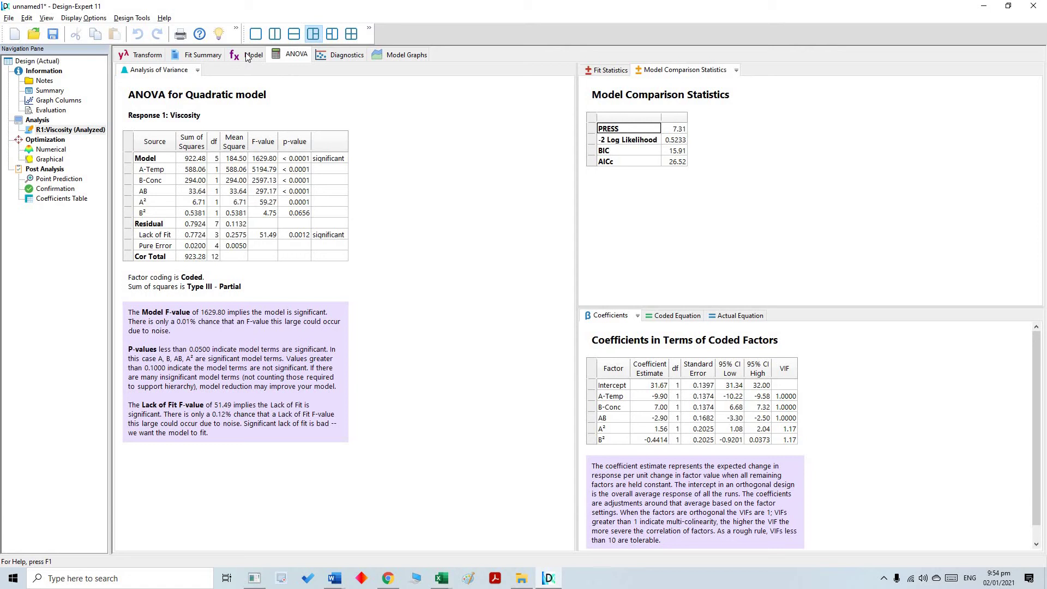
pyautogui.click(281, 56)
# - Open the diagnostics report and highlight its actual and predicted value columns for all 13 runs to compare them
pyautogui.click(347, 56)
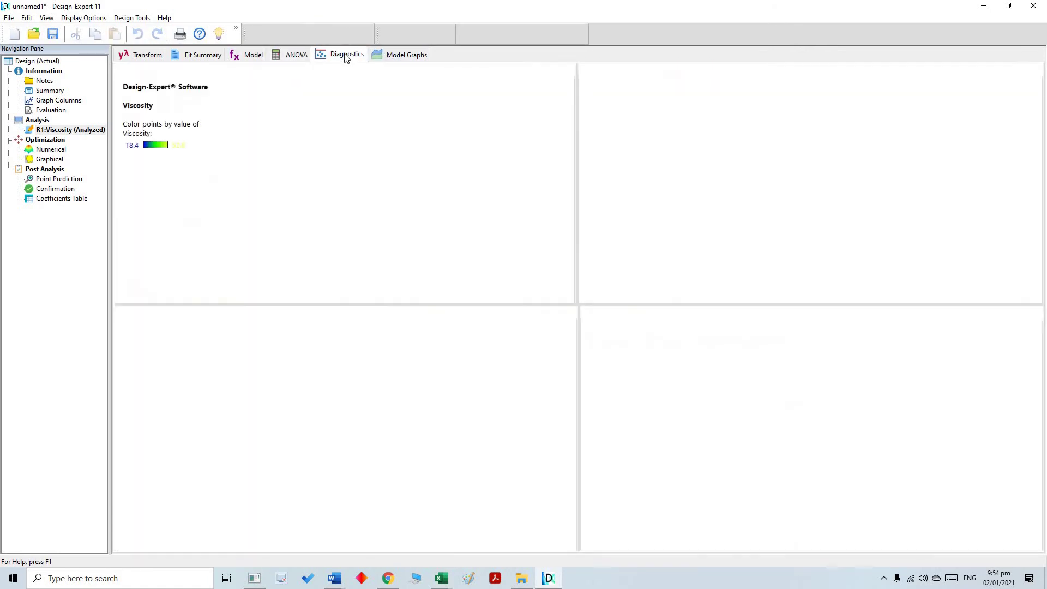
pyautogui.click(806, 314)
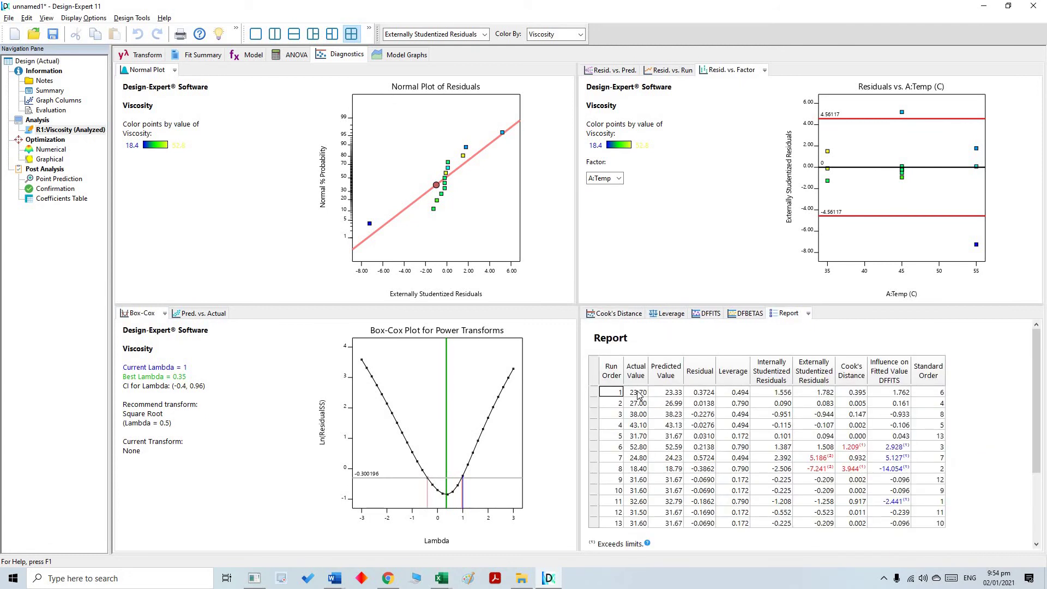
pyautogui.moveTo(669, 410); pyautogui.dragTo(672, 523)
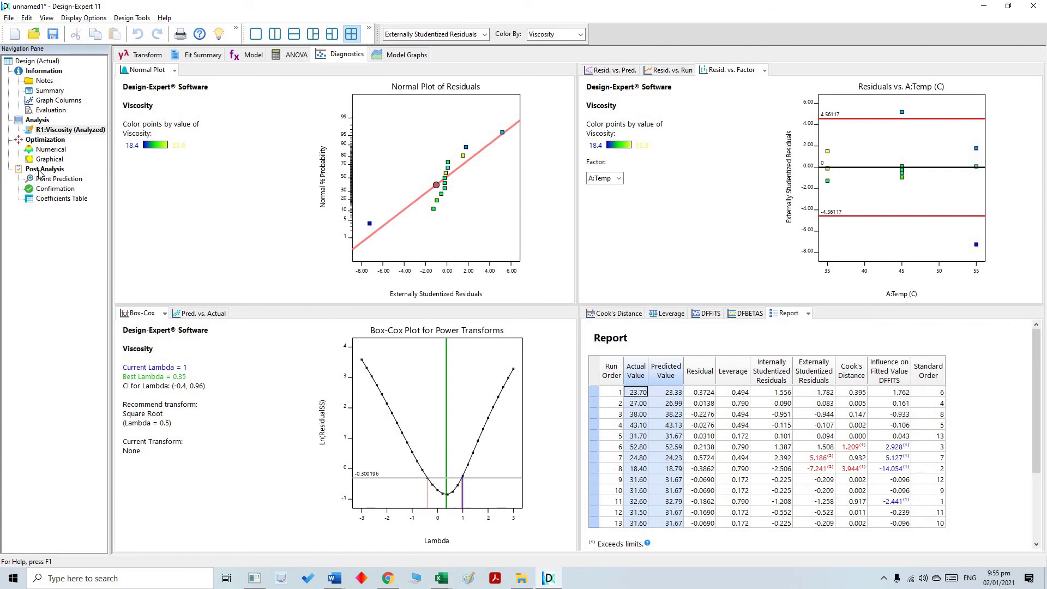
# - Set up numerical optimization with Temp kept in range and the Viscosity goal set to minimize
pyautogui.click(54, 151)
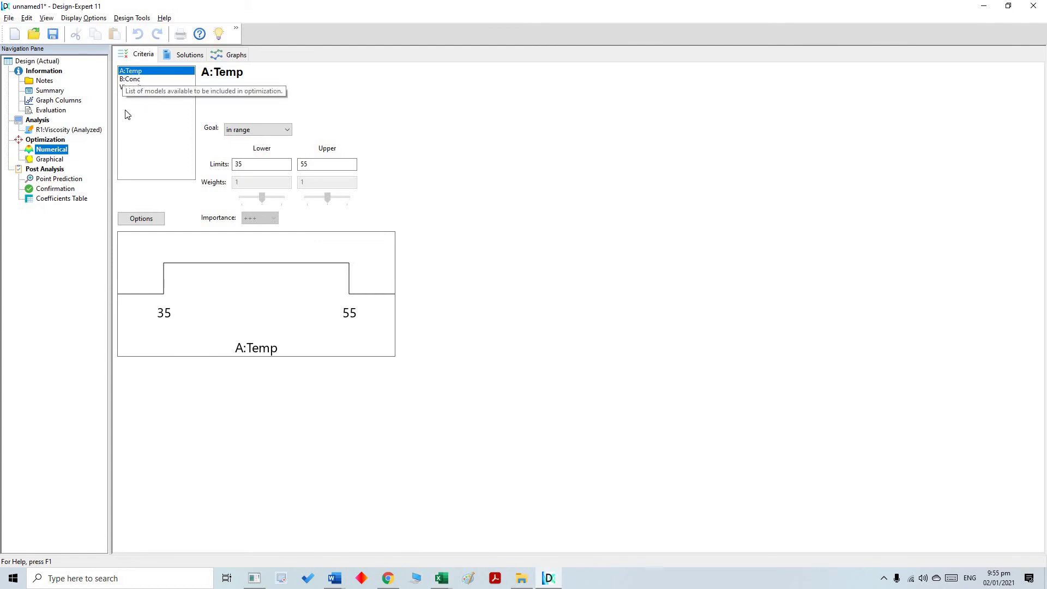
pyautogui.click(274, 132)
pyautogui.click(256, 172)
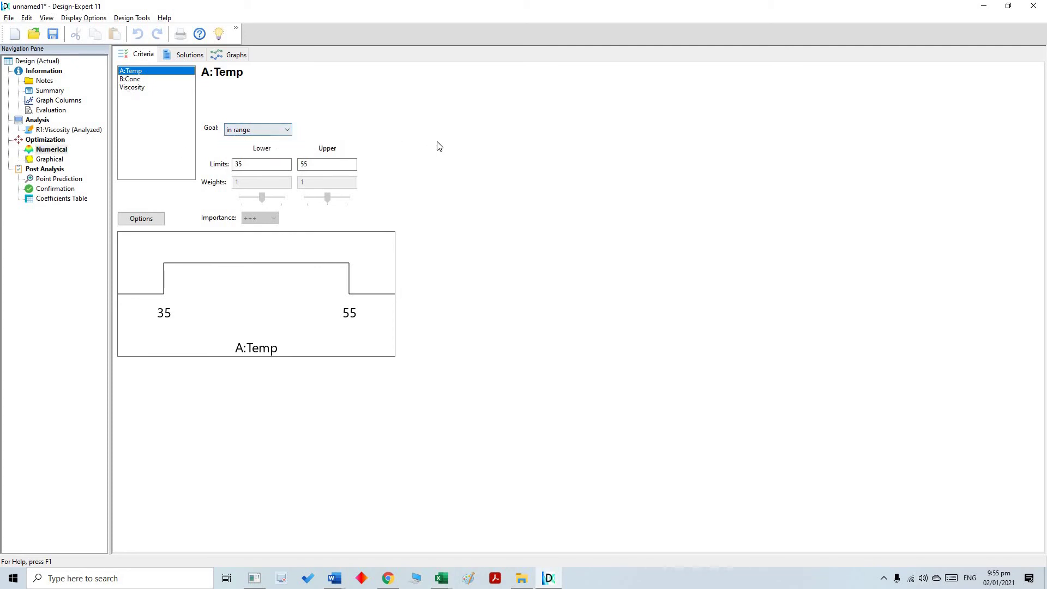
pyautogui.press('Down')
pyautogui.press('Down')
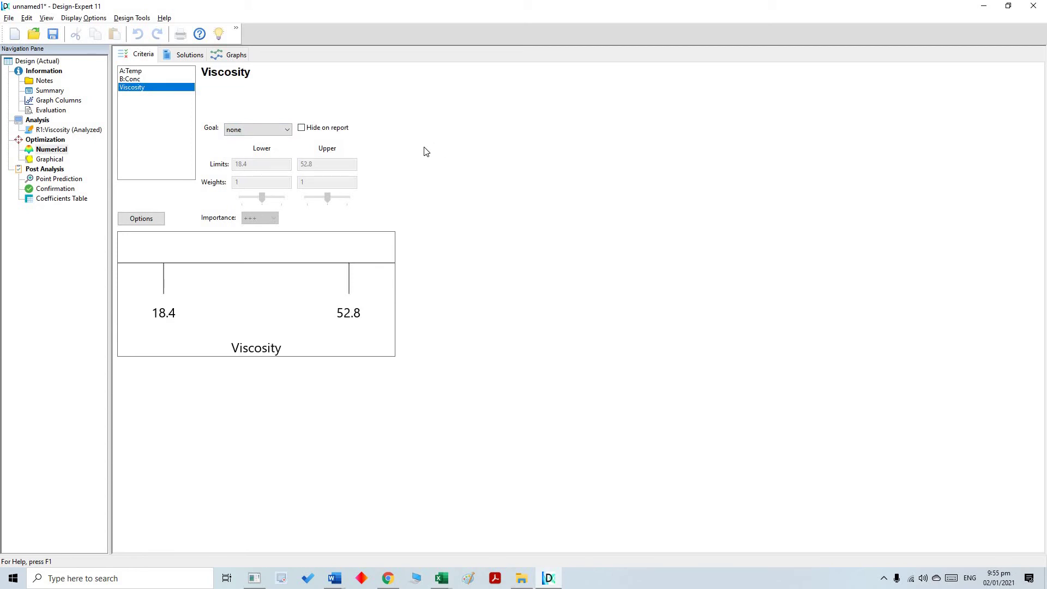
pyautogui.click(287, 131)
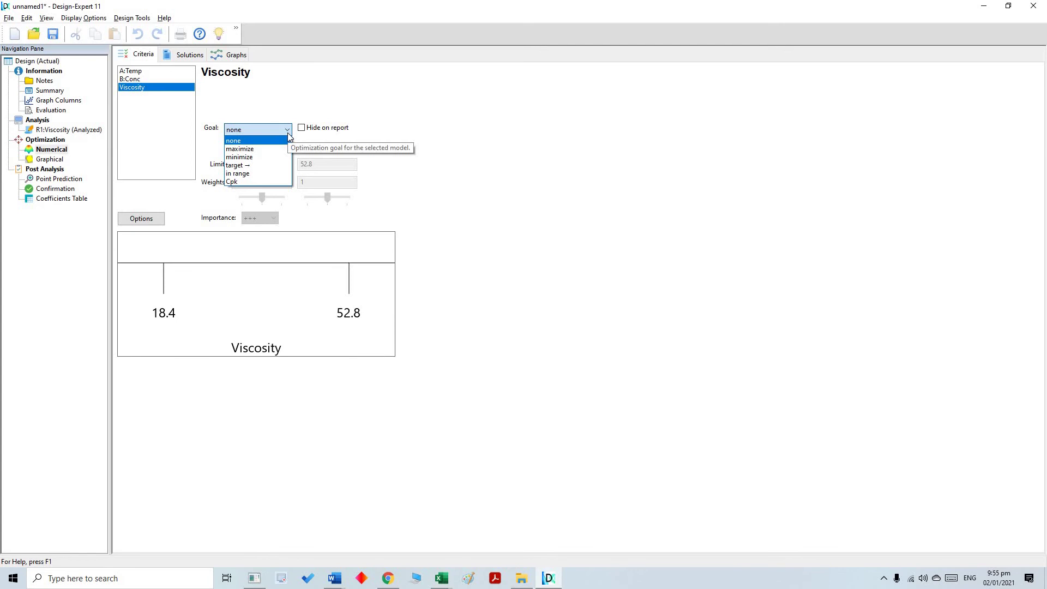
pyautogui.click(275, 160)
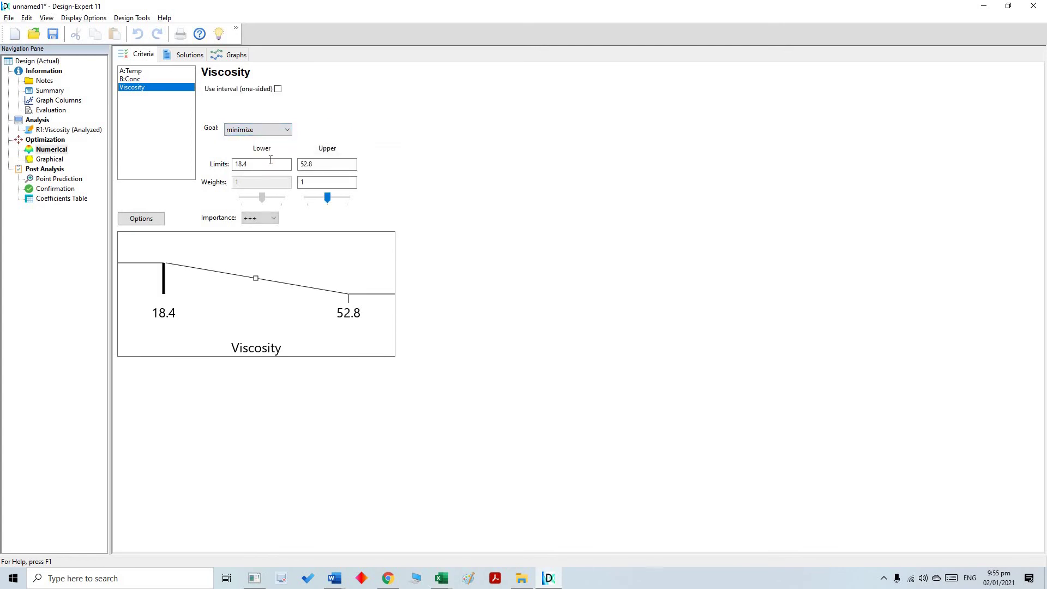
# - Review the solutions for minimized viscosity as a report, as ramps and as a desirability bar graph
pyautogui.click(185, 55)
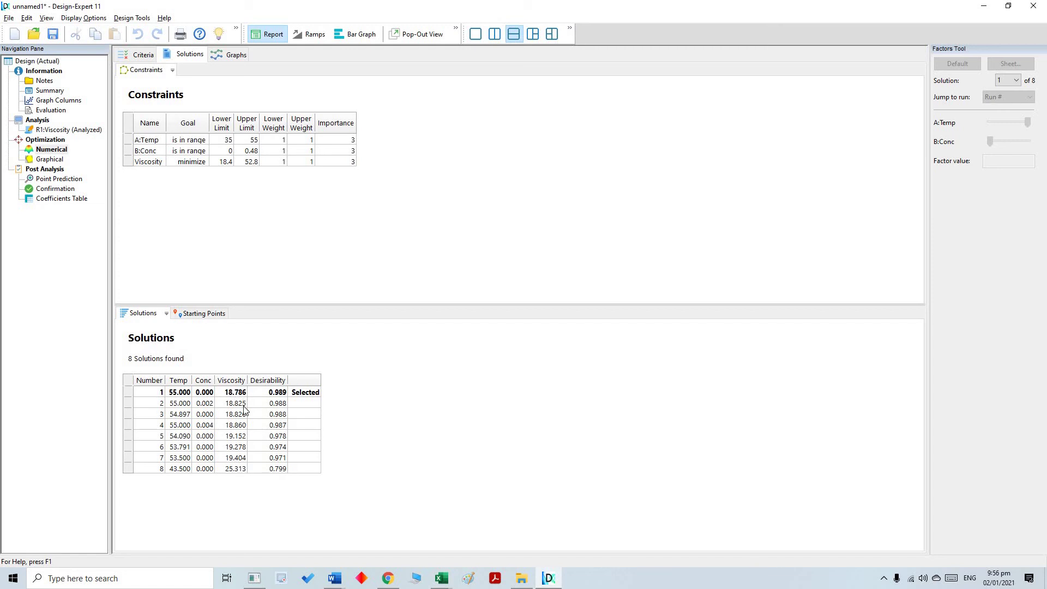
pyautogui.click(216, 56)
pyautogui.click(316, 36)
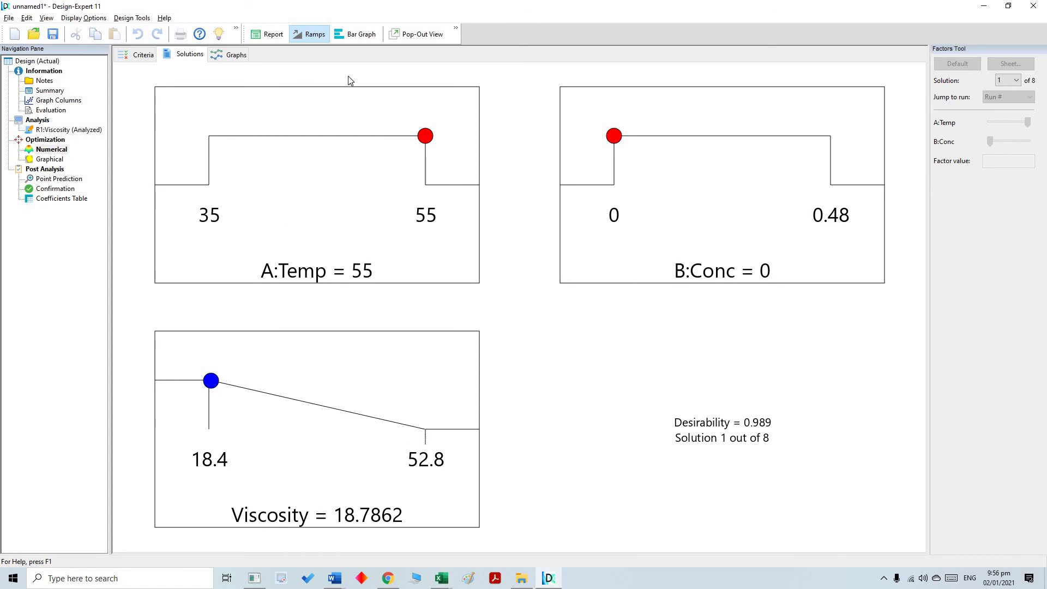
pyautogui.click(359, 36)
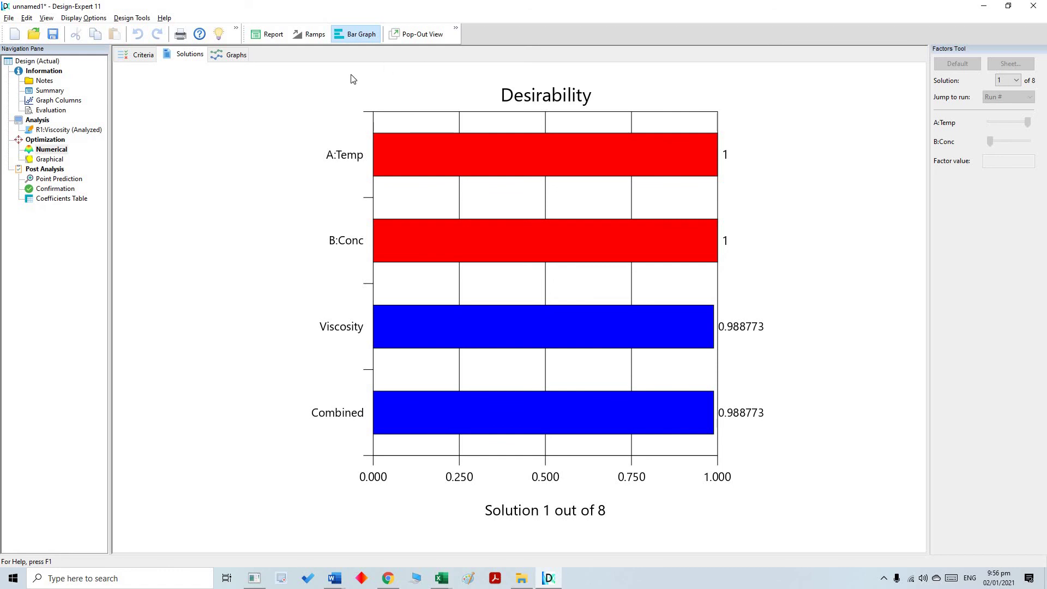
# - Display the desirability of the minimized-viscosity solution as a 3D surface and rotate it to inspect the optimum
pyautogui.click(230, 56)
pyautogui.click(596, 35)
pyautogui.click(272, 34)
pyautogui.click(270, 51)
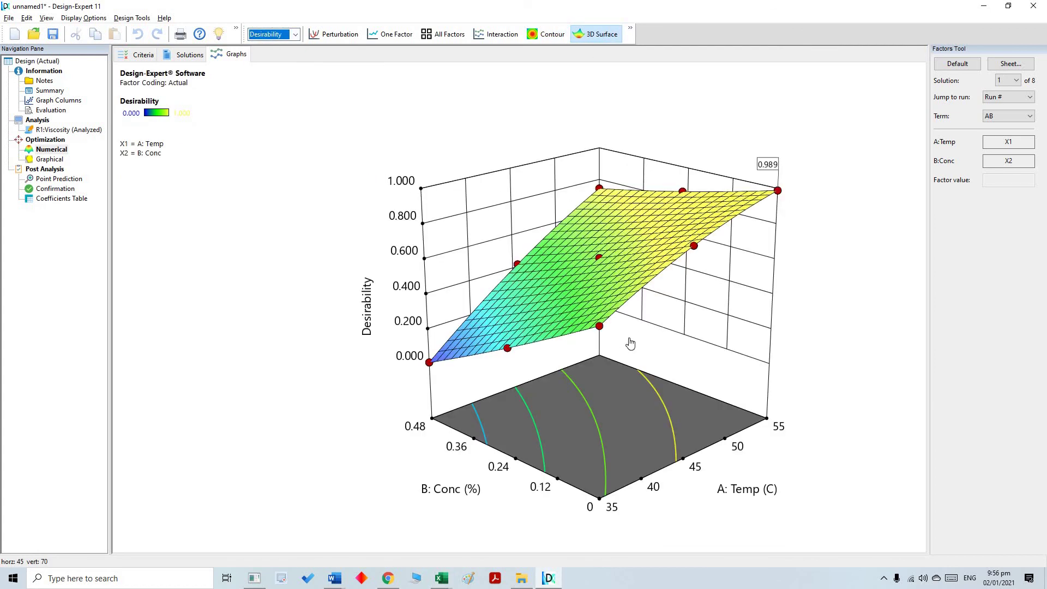
pyautogui.moveTo(553, 351); pyautogui.dragTo(559, 231)
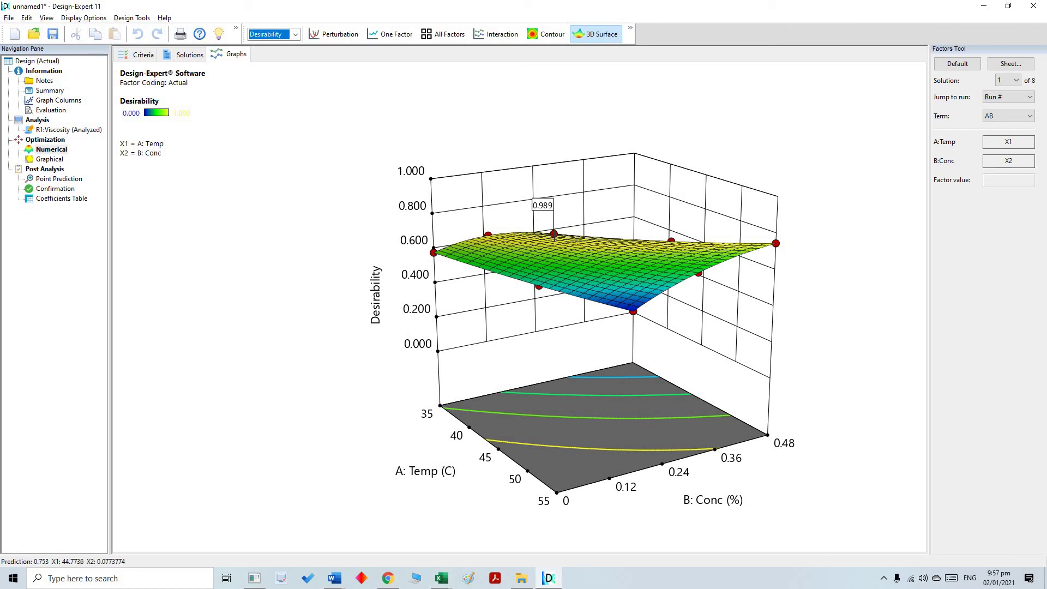
pyautogui.click(556, 229)
pyautogui.click(305, 178)
# - Change the optimization goal for Viscosity to maximize
pyautogui.click(144, 54)
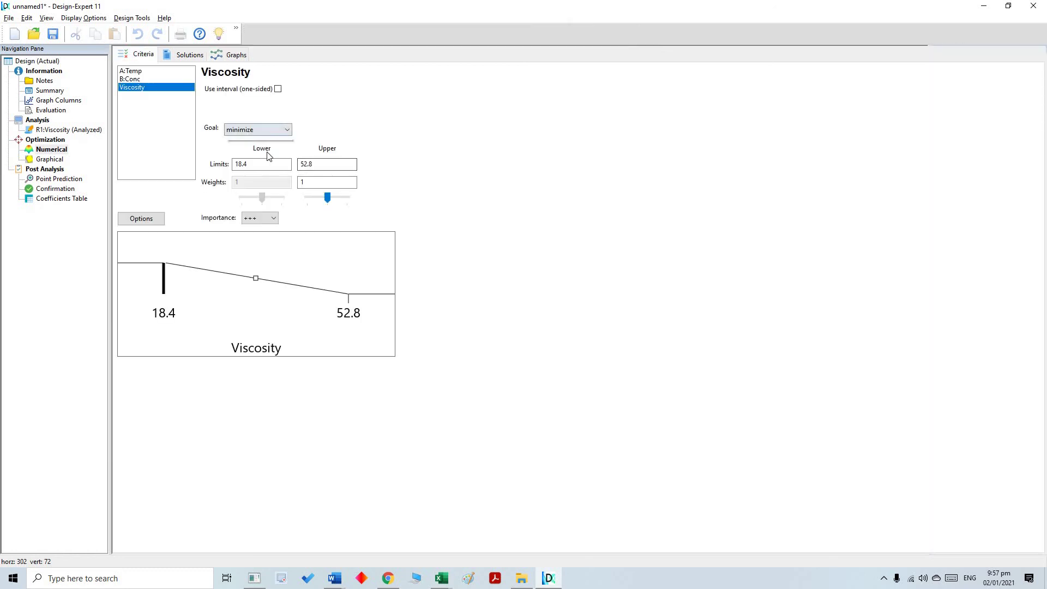
pyautogui.click(257, 129)
pyautogui.click(266, 148)
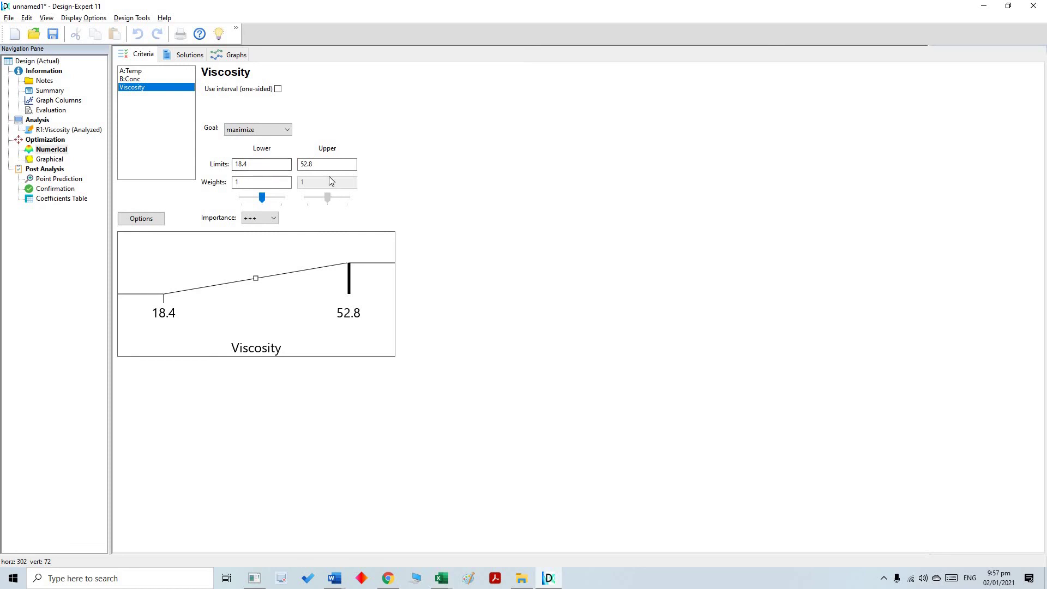
# - Review the solution for maximized viscosity as a desirability bar graph and as ramps
pyautogui.click(191, 56)
pyautogui.click(240, 56)
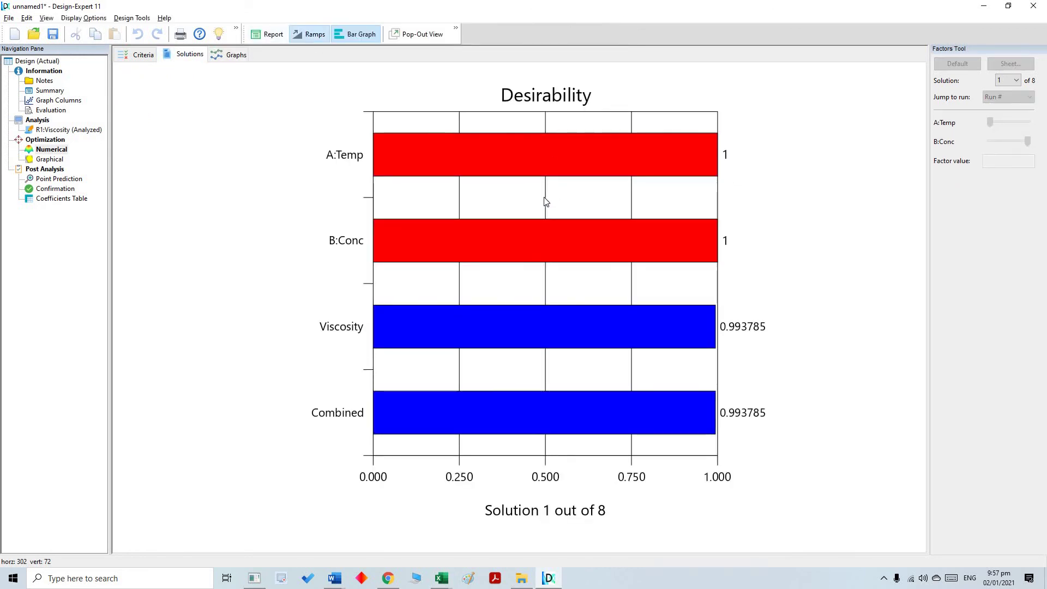
pyautogui.click(309, 34)
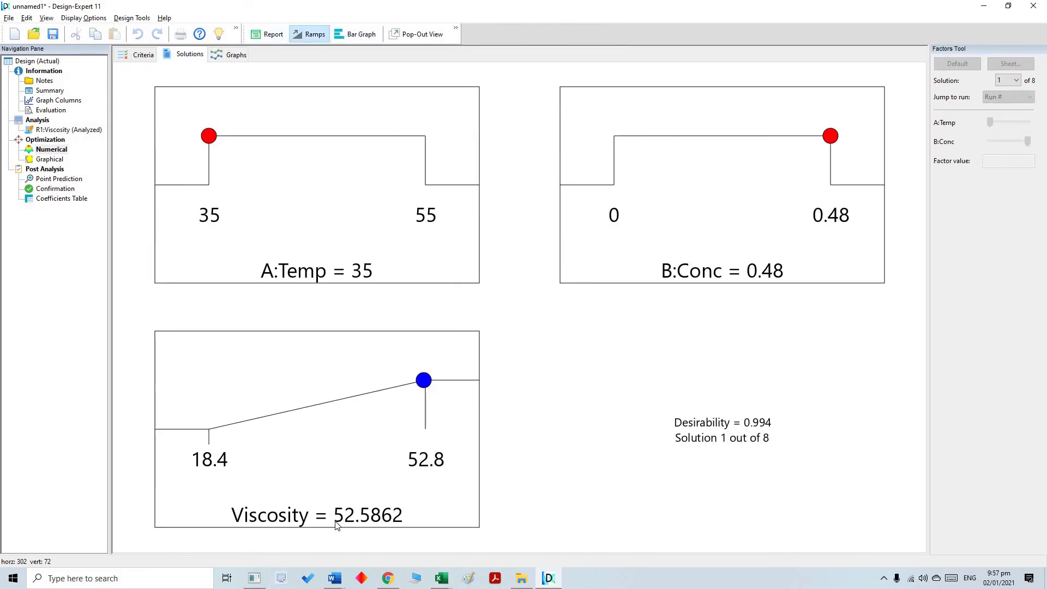